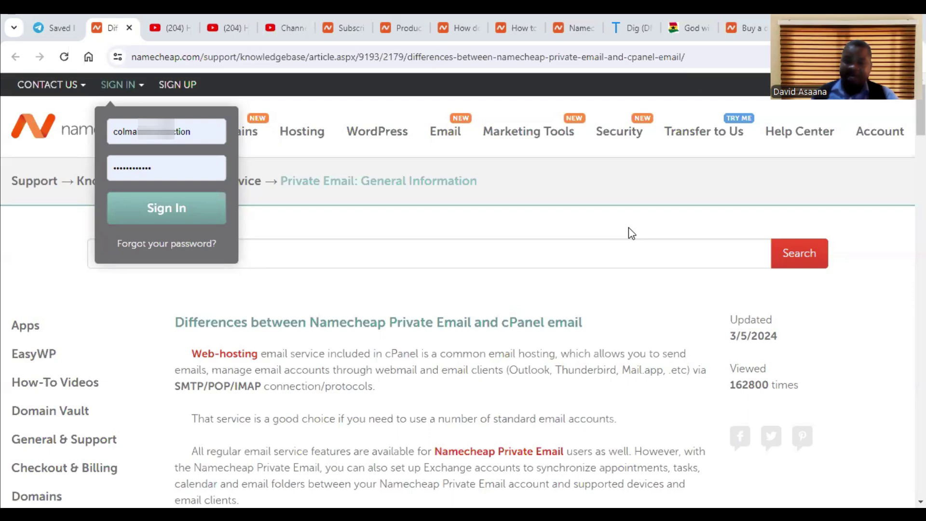
# Review the knowledgebase article comparing Private Email and cPanel email
pyautogui.moveTo(378, 132)
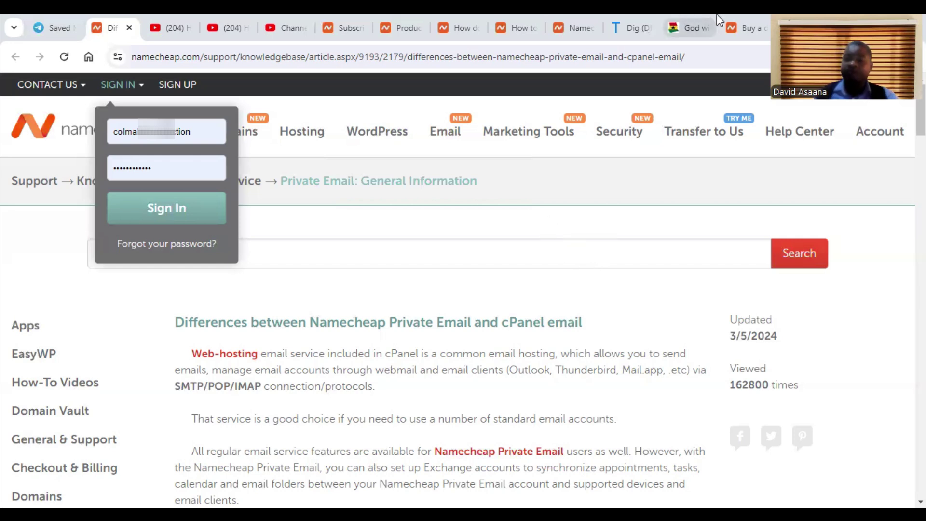
# Switch to the namecheap.com homepage and scroll through its domain and product deals
pyautogui.click(736, 13)
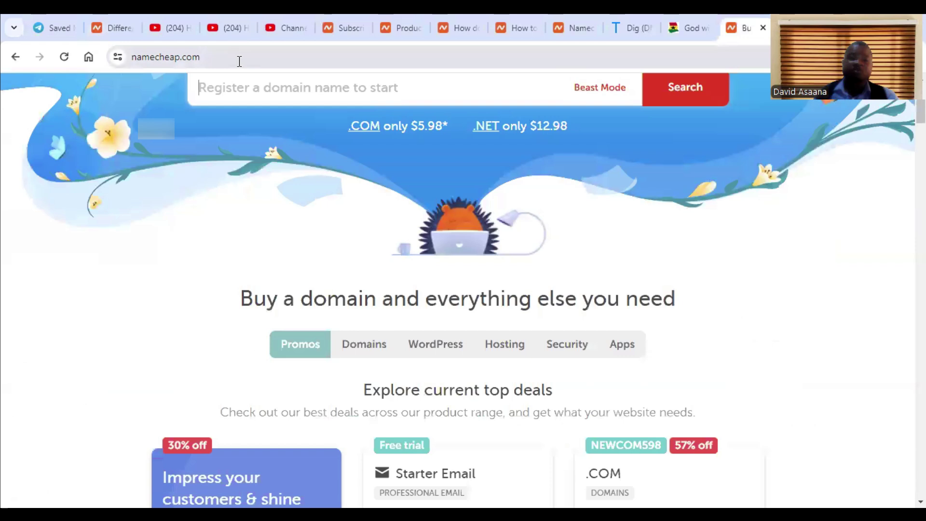
pyautogui.scroll(5, 318, 99)
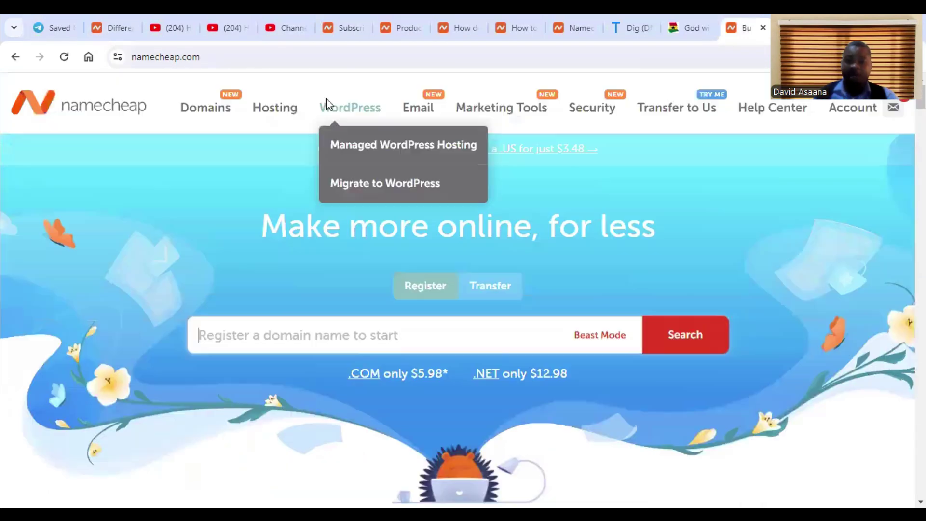
pyautogui.scroll(-4, 352, 161)
pyautogui.scroll(4, 363, 161)
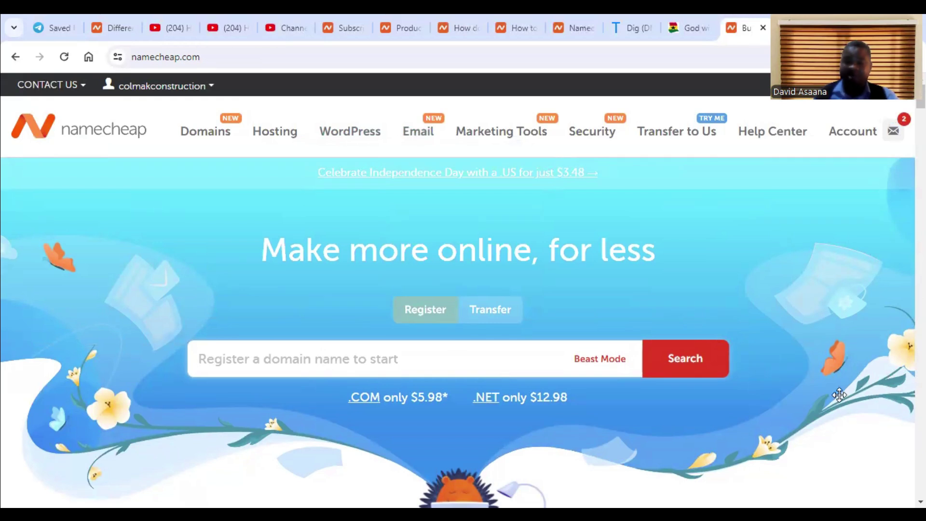
pyautogui.scroll(-6, 597, 347)
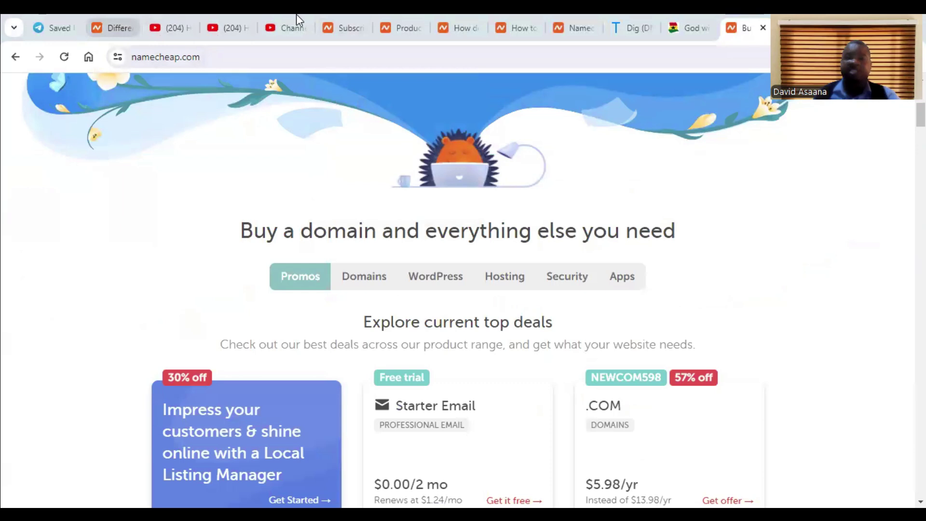
# Show the domain's Products page with Ultimate Email active and 0 of 5 mailboxes used
pyautogui.click(460, 13)
pyautogui.click(396, 16)
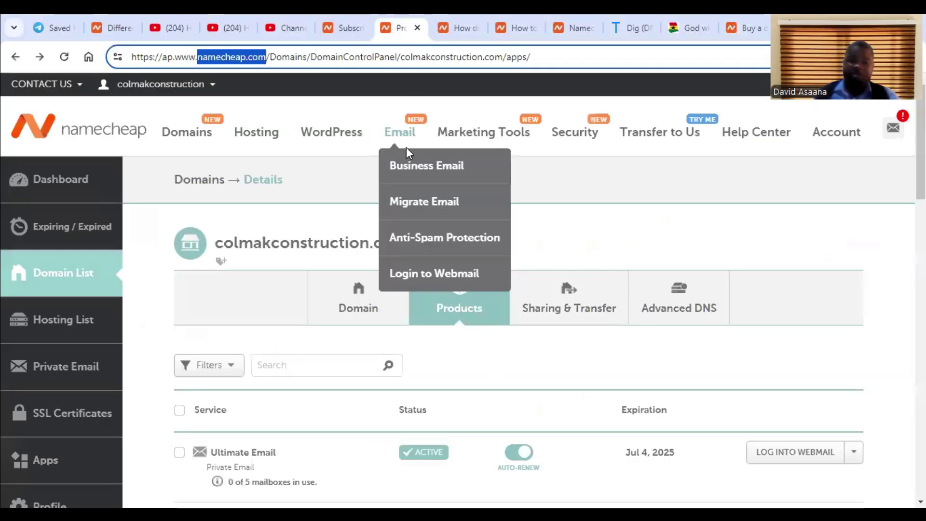
pyautogui.scroll(-5, 433, 266)
pyautogui.scroll(6, 436, 263)
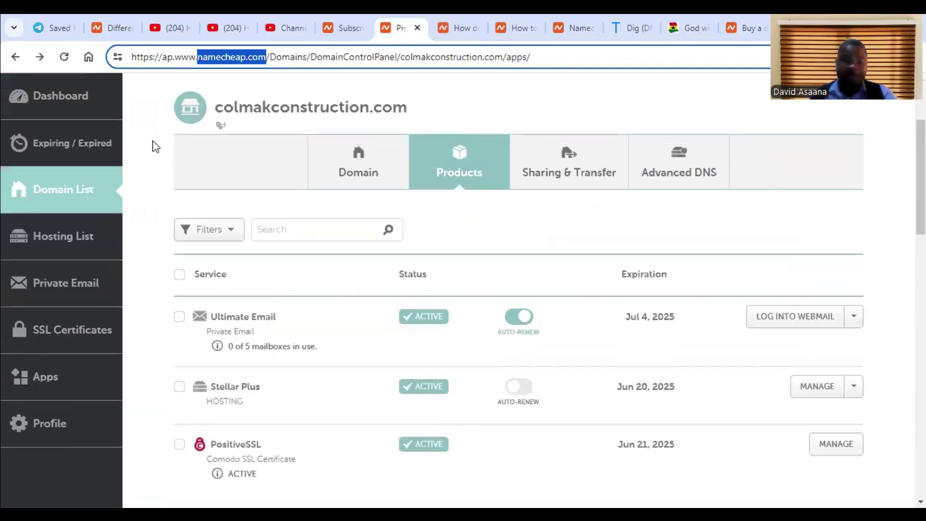
pyautogui.moveTo(184, 99)
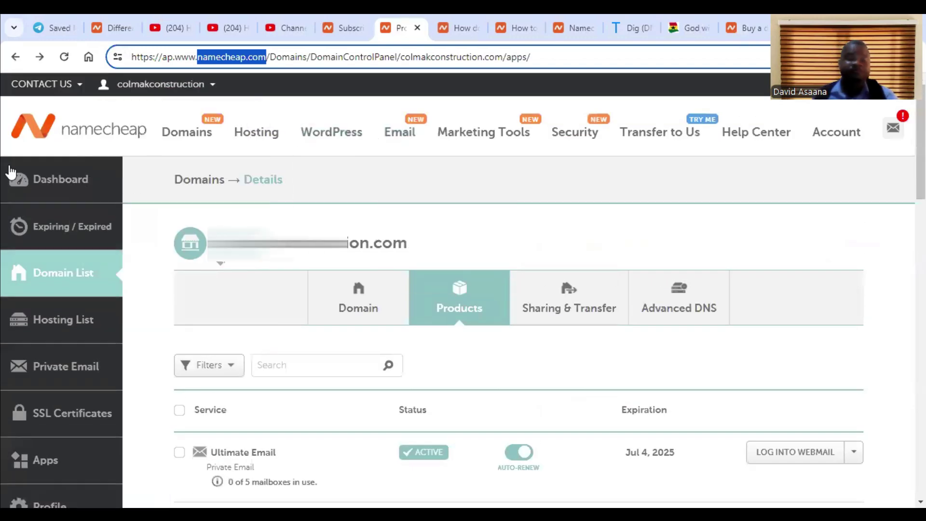
# Go to the account Dashboard showing the recently active domain expiring Jun 20, 2025
pyautogui.click(74, 189)
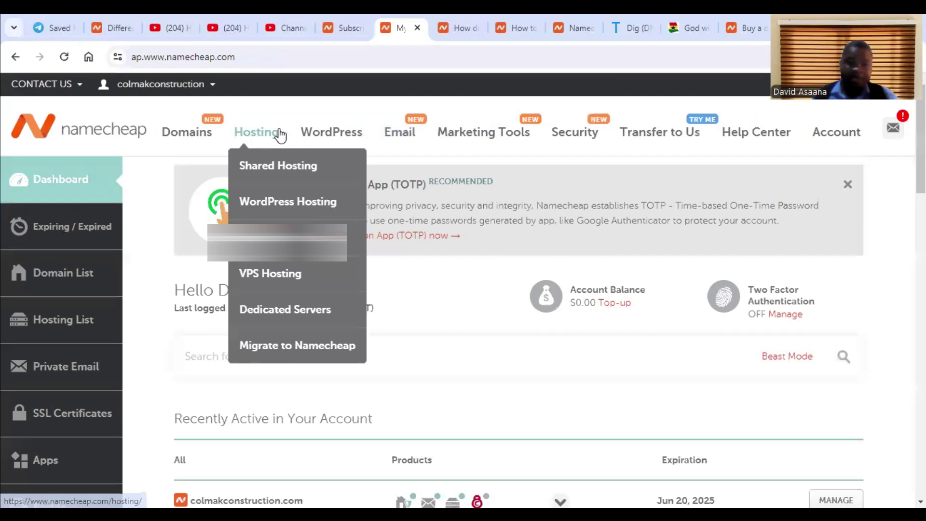
pyautogui.moveTo(340, 123)
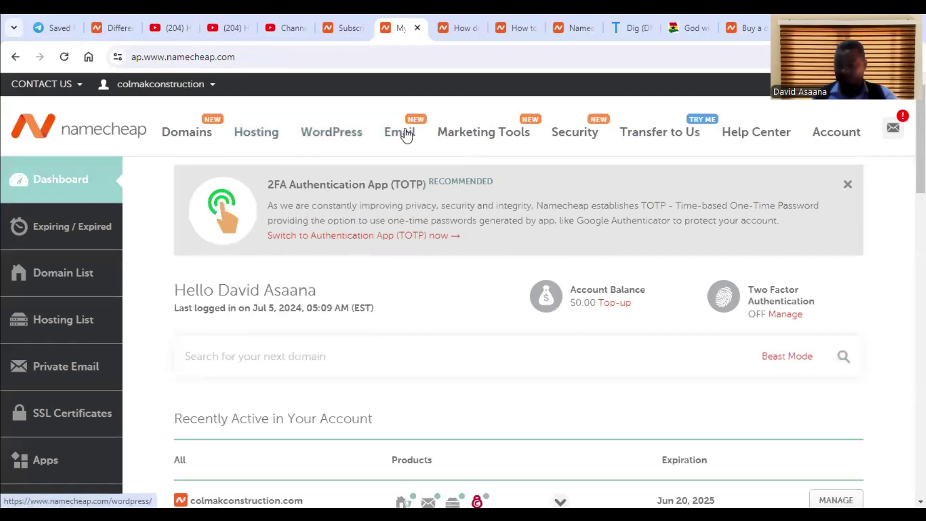
pyautogui.moveTo(407, 136)
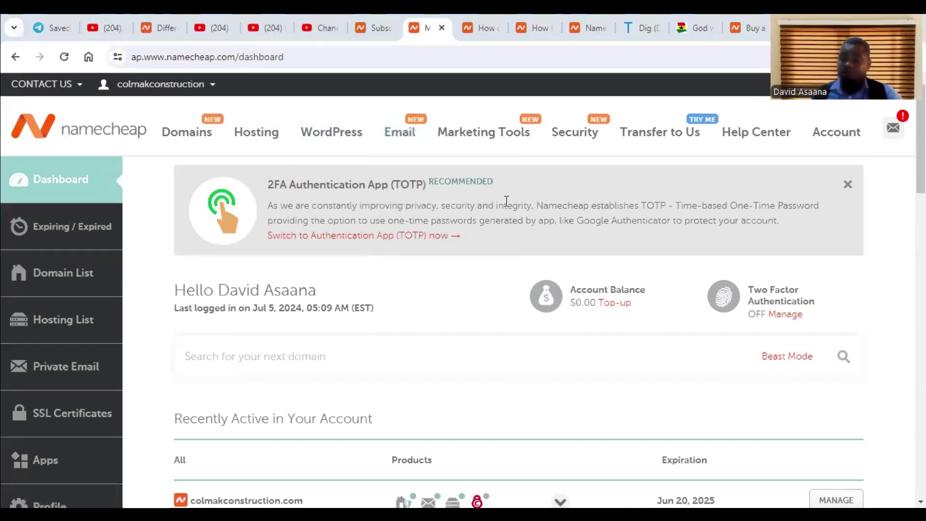
# Open the domain from Domain List and review its status, WithheldforPrivacy protection and nameservers
pyautogui.click(76, 277)
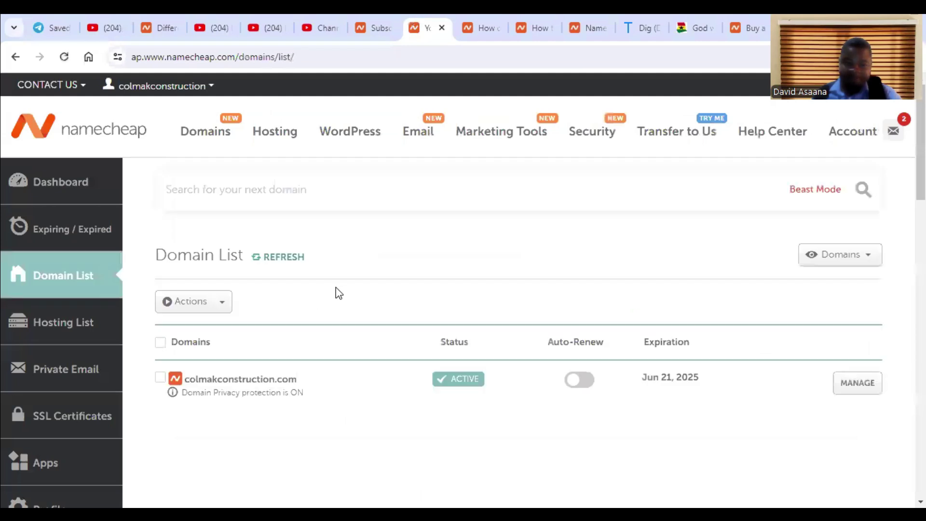
pyautogui.scroll(-3, 511, 321)
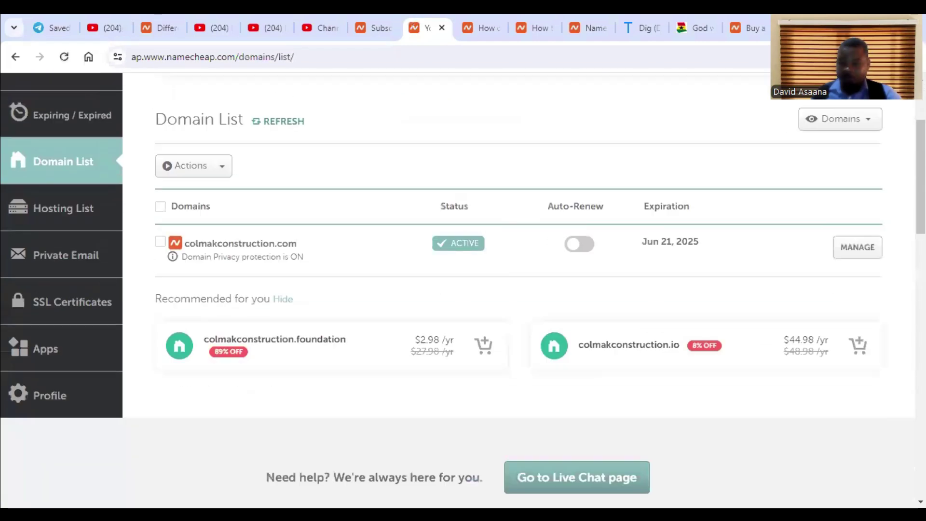
pyautogui.click(858, 249)
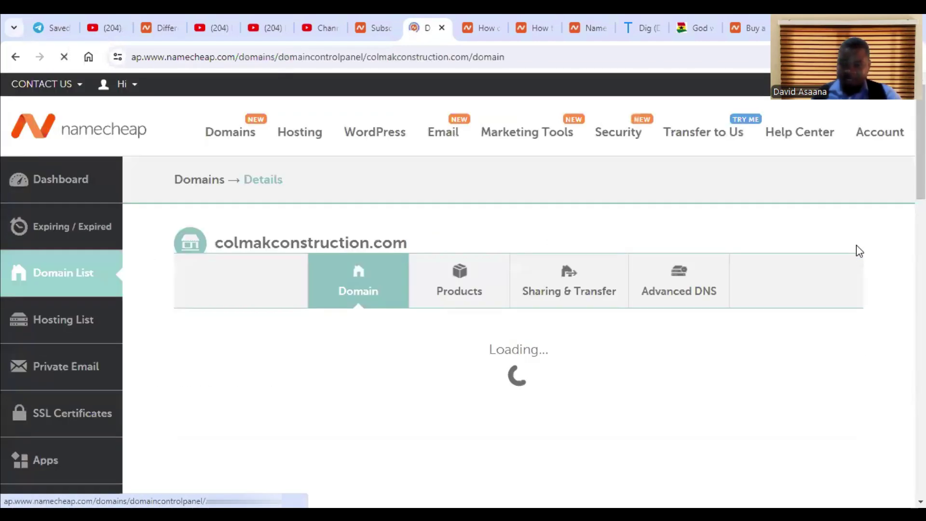
pyautogui.scroll(-15, 438, 355)
pyautogui.scroll(3, 447, 338)
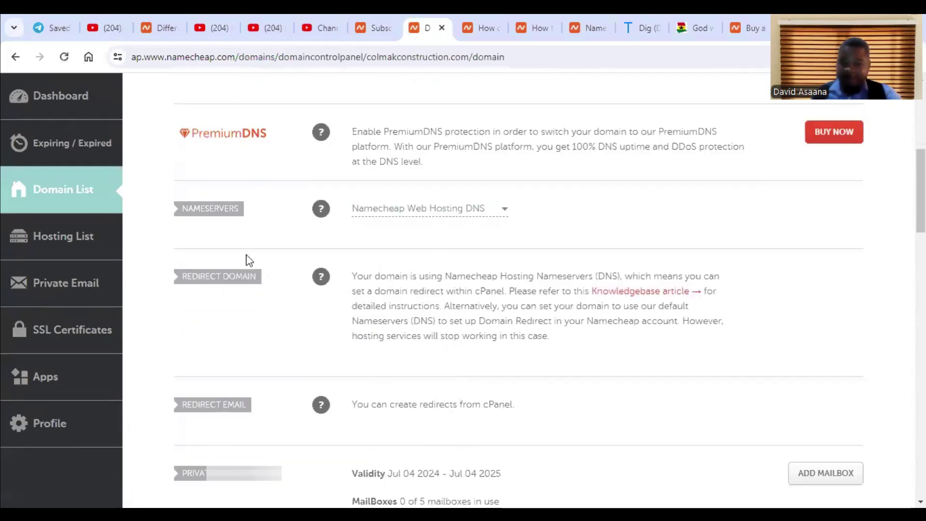
pyautogui.scroll(1, 436, 302)
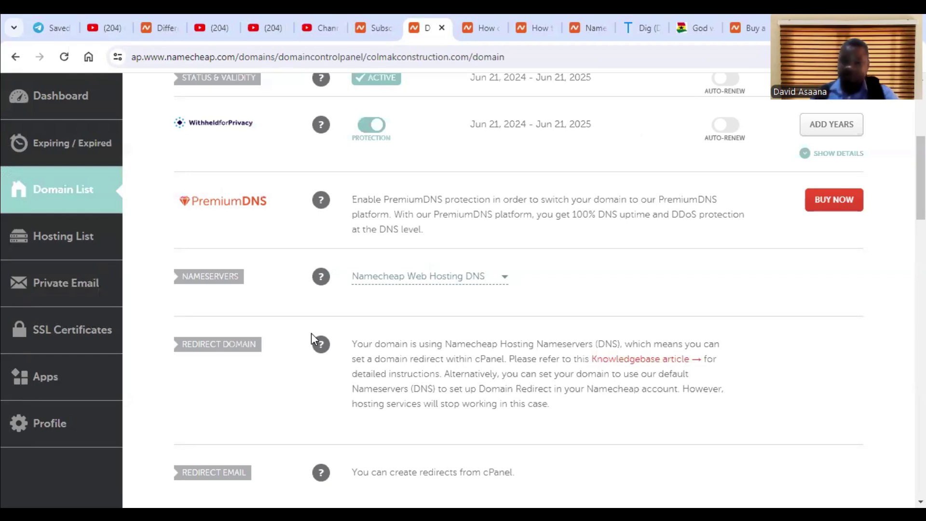
pyautogui.scroll(1, 328, 316)
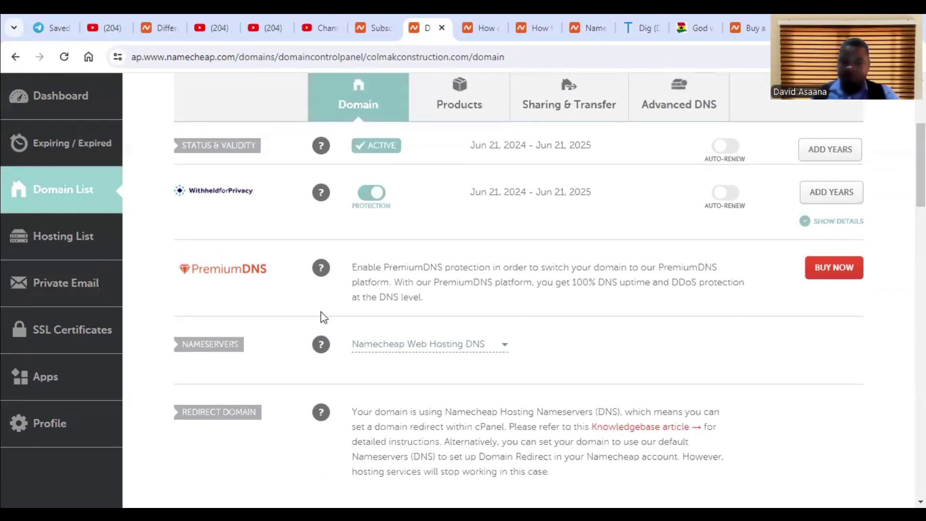
pyautogui.scroll(3, 507, 343)
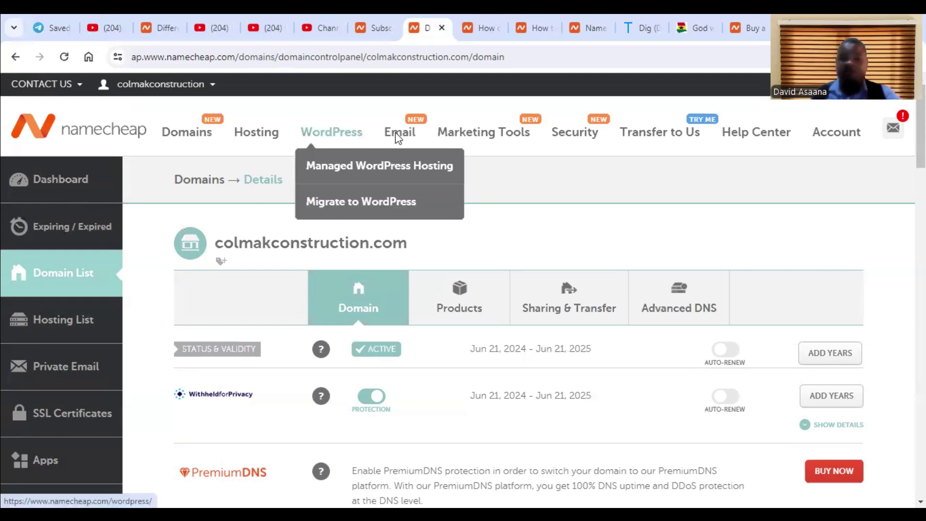
# Open Business Email and scroll to the Ultimate $4.00, Pro $2.50 and Starter $0.99 plans
pyautogui.moveTo(389, 131)
pyautogui.click(419, 166)
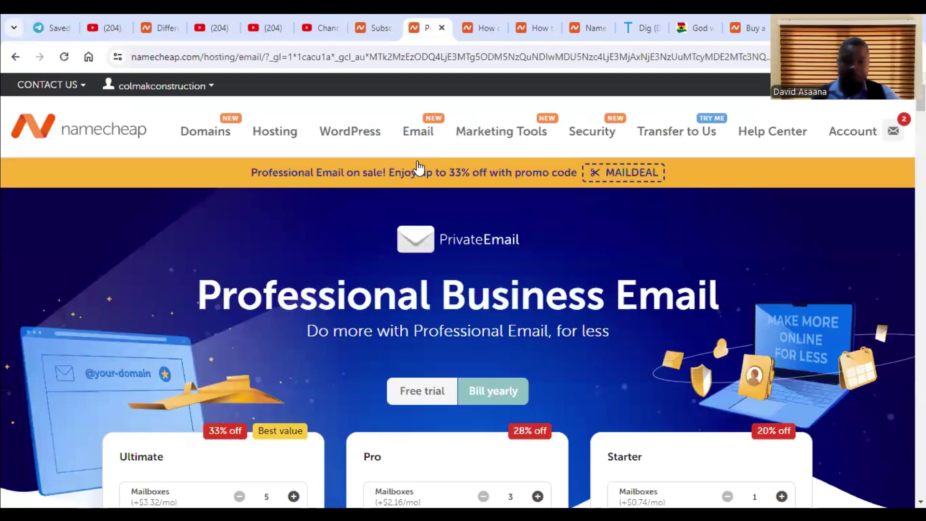
pyautogui.scroll(-7, 419, 161)
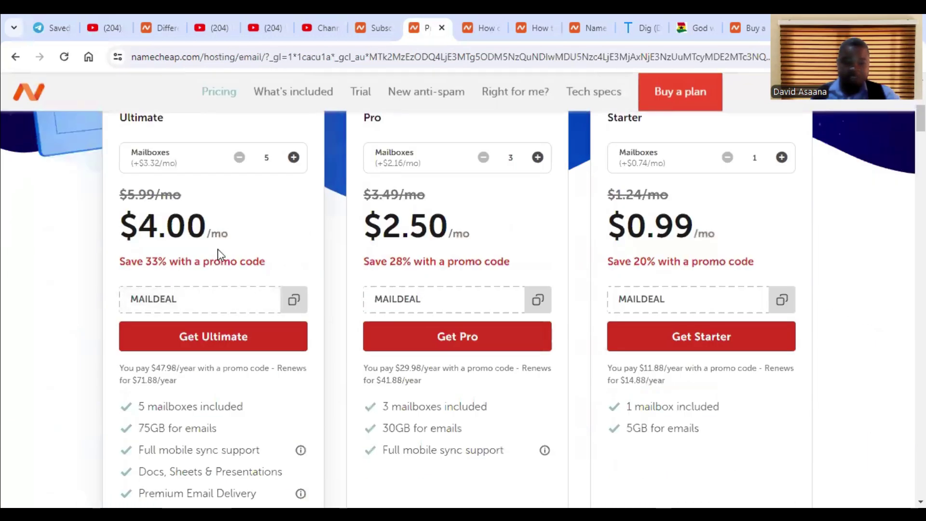
pyautogui.scroll(3, 218, 249)
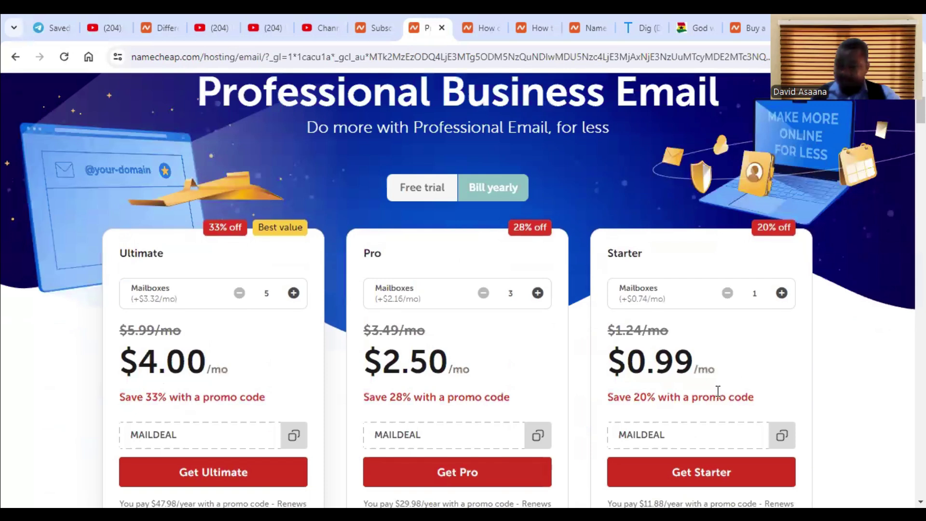
pyautogui.scroll(-1, 698, 392)
pyautogui.scroll(-3, 254, 347)
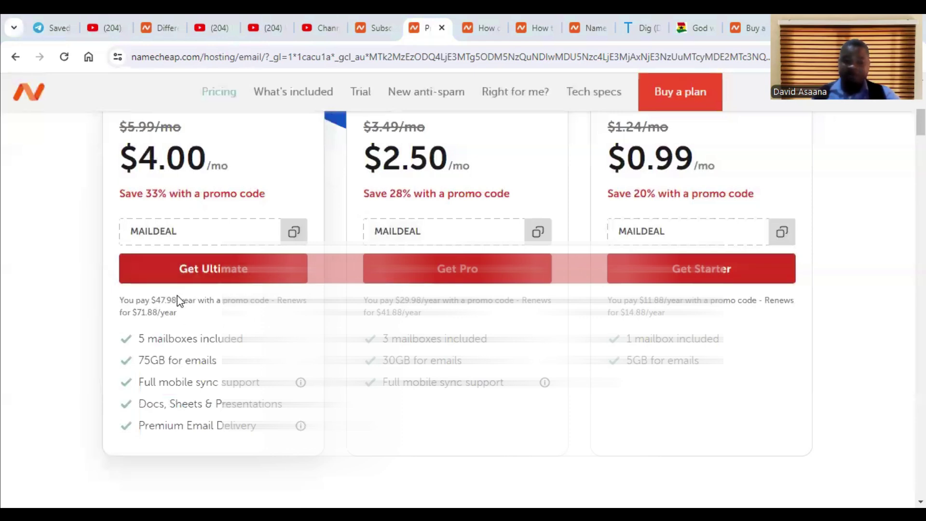
pyautogui.click(192, 269)
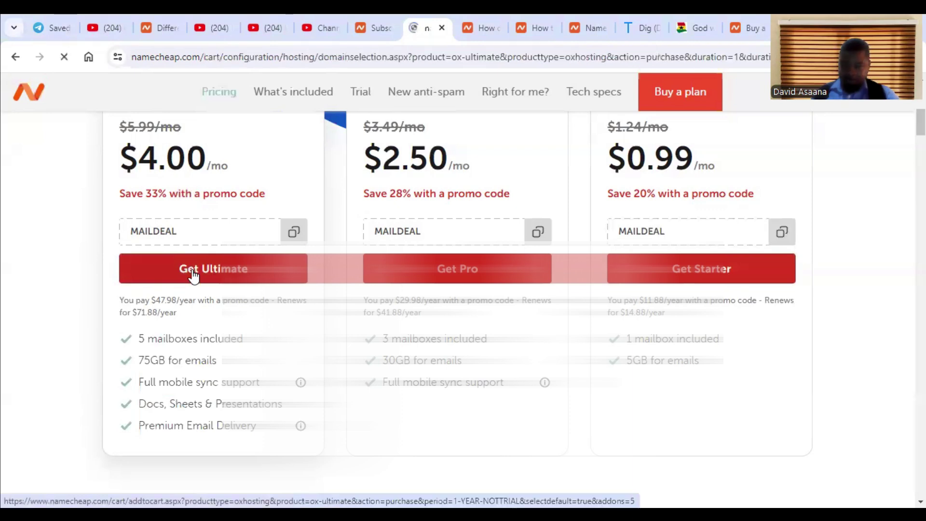
pyautogui.scroll(-3, 209, 271)
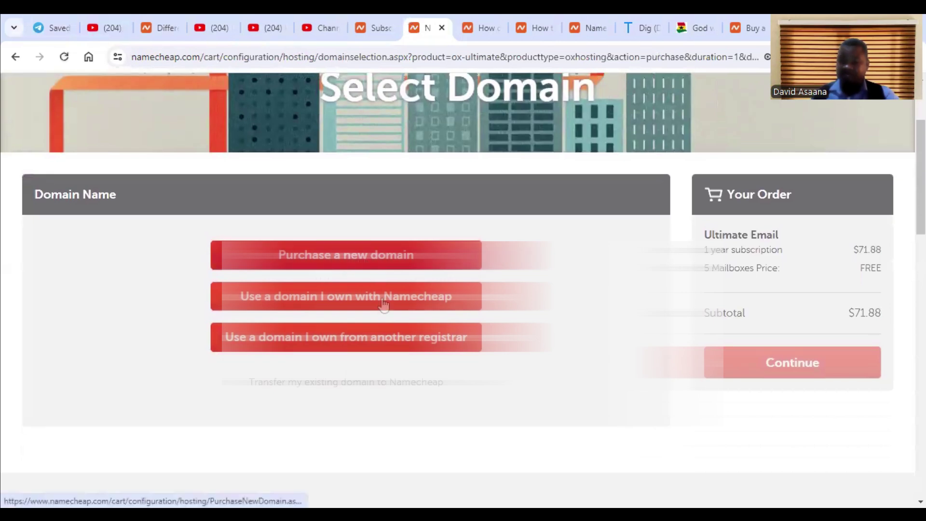
pyautogui.click(352, 303)
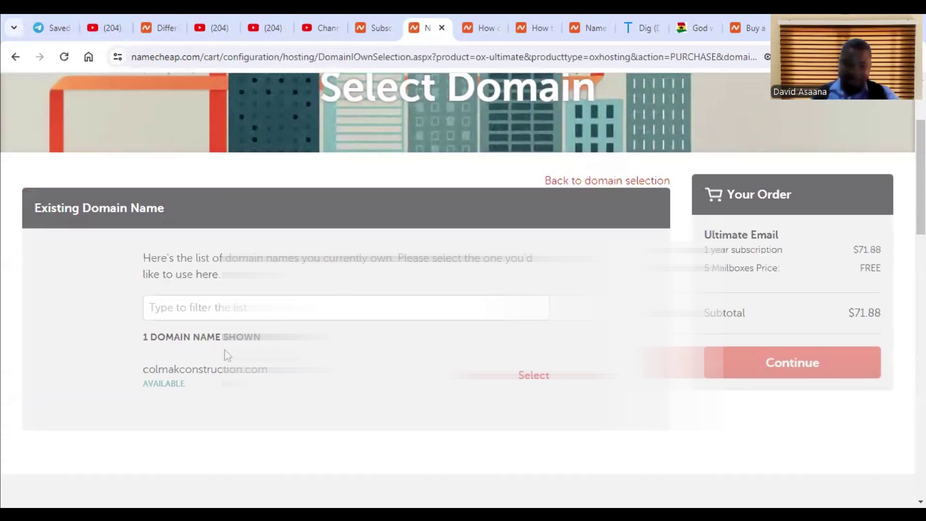
pyautogui.scroll(2, 874, 369)
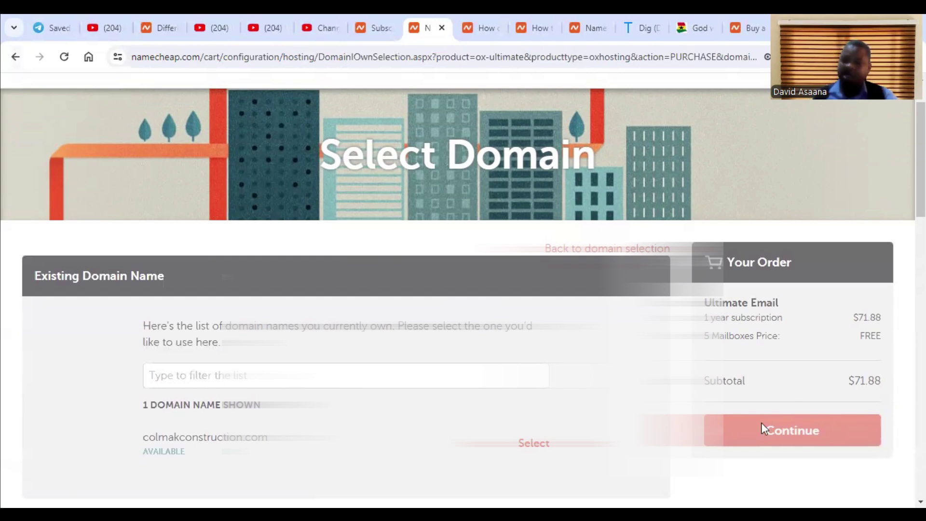
pyautogui.click(16, 54)
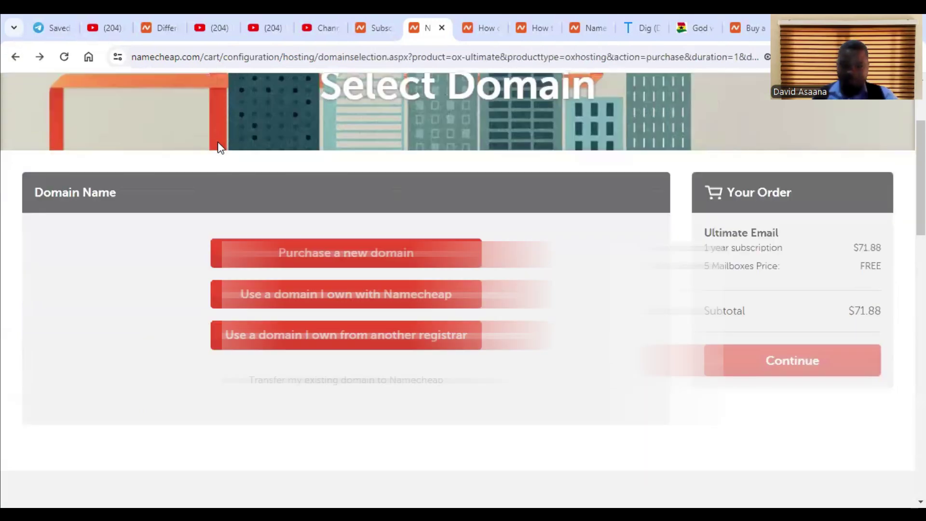
pyautogui.click(13, 54)
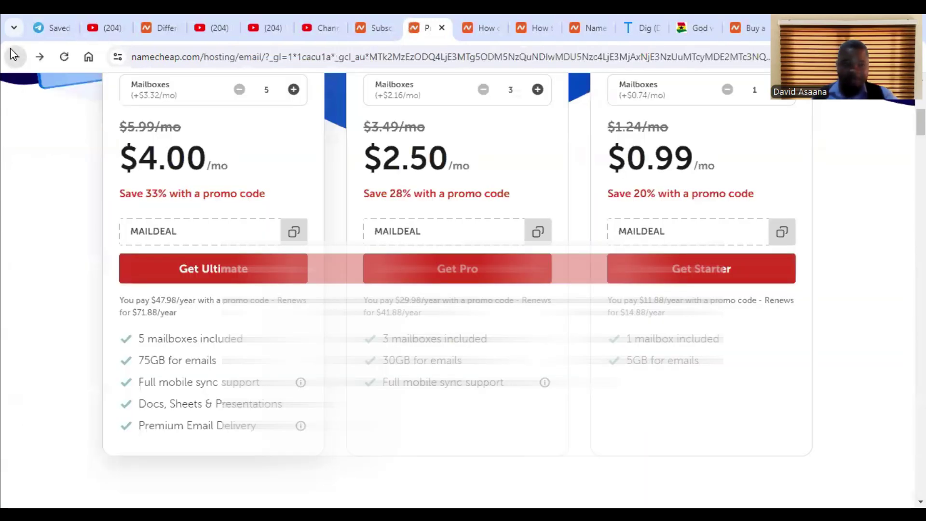
# Go back to the Dashboard and open the Domain List
pyautogui.rightClick(10, 50)
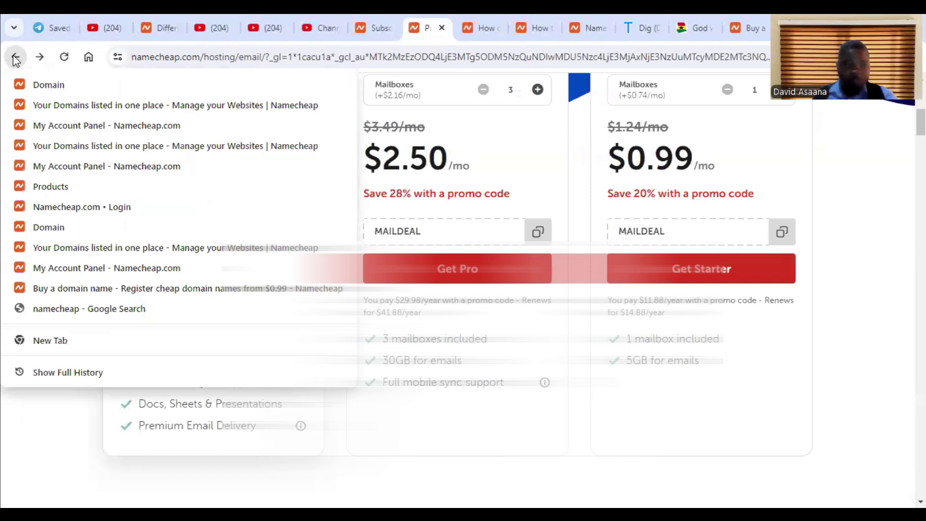
pyautogui.click(15, 57)
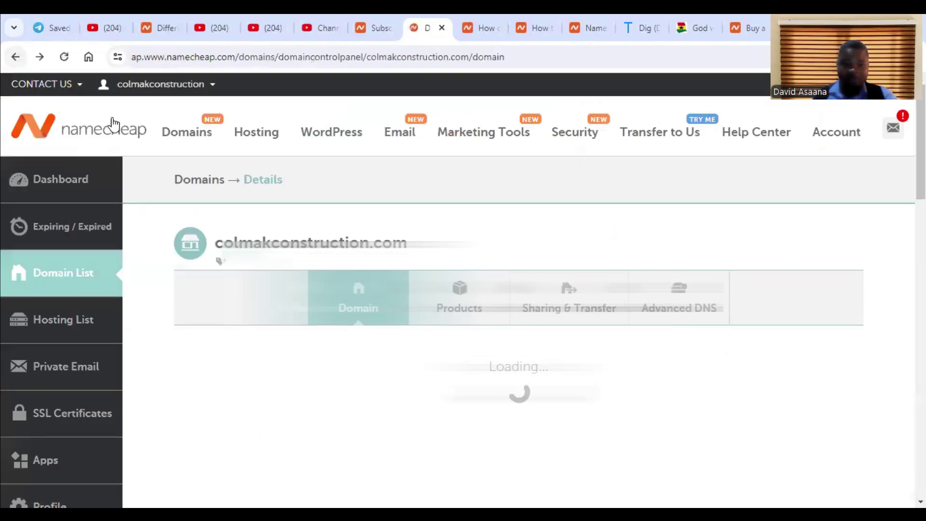
pyautogui.click(85, 182)
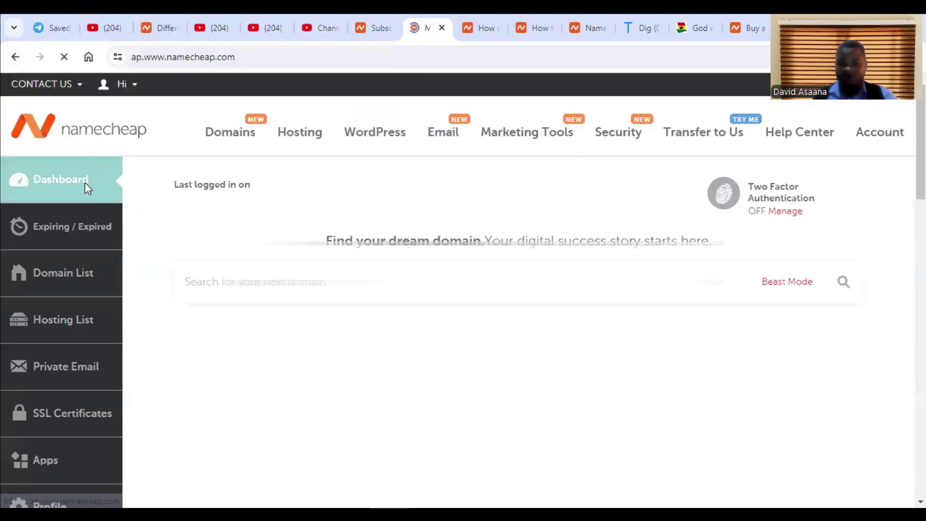
pyautogui.scroll(-4, 781, 249)
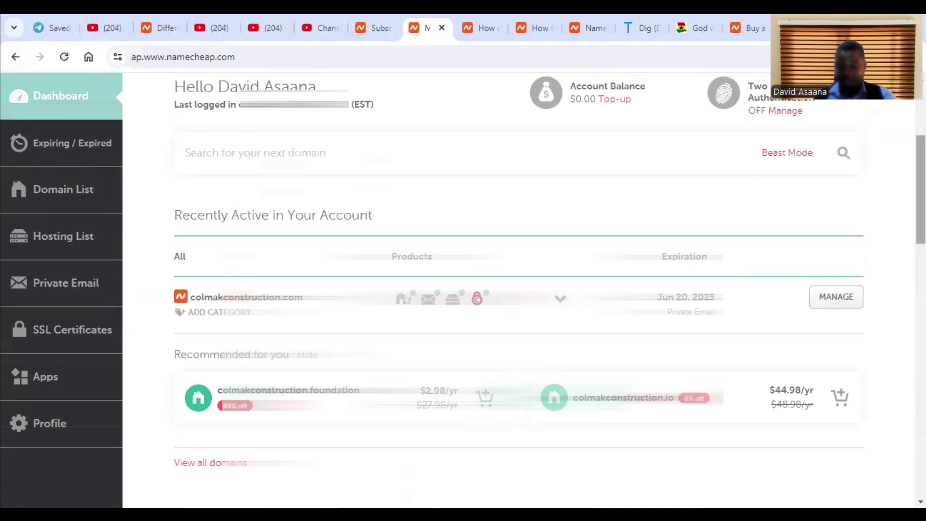
pyautogui.click(98, 184)
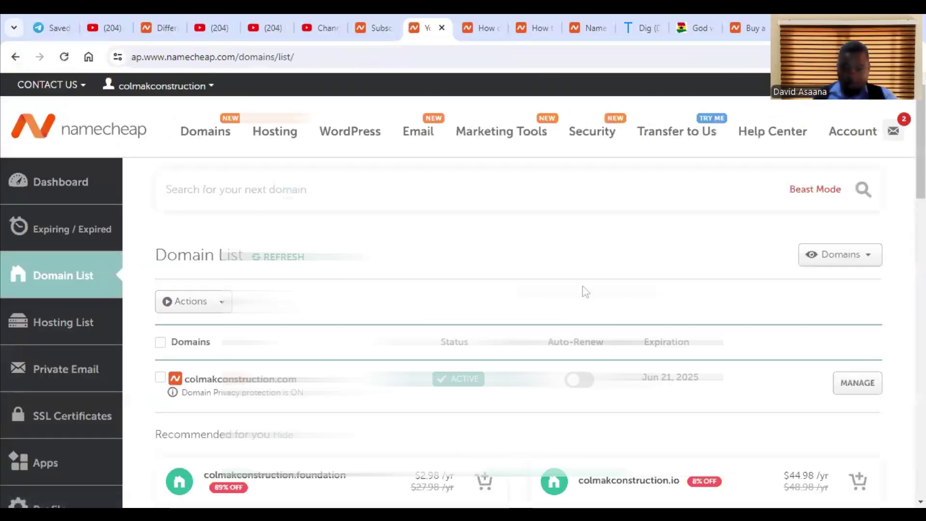
pyautogui.scroll(-5, 582, 291)
pyautogui.scroll(3, 408, 245)
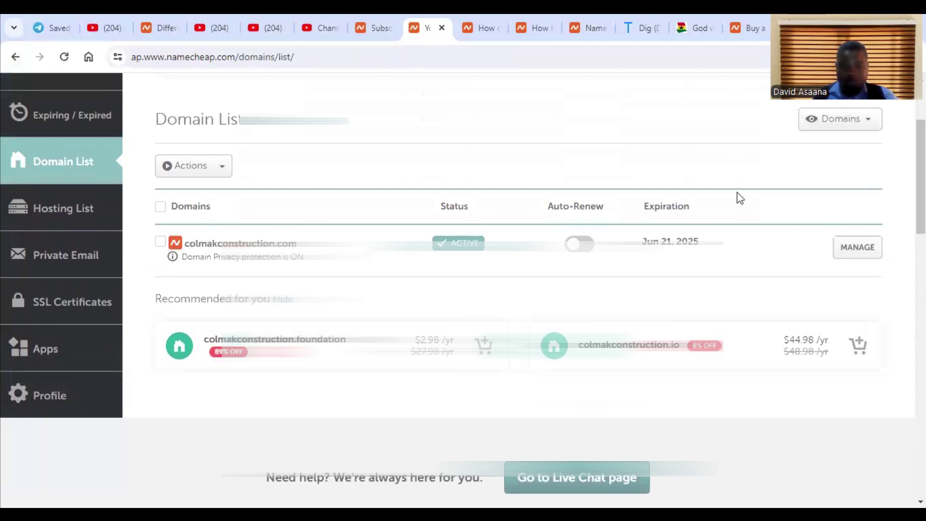
# Show colmakconstruction.com's Products tab and expand the Ultimate Email subscription's options
pyautogui.click(851, 250)
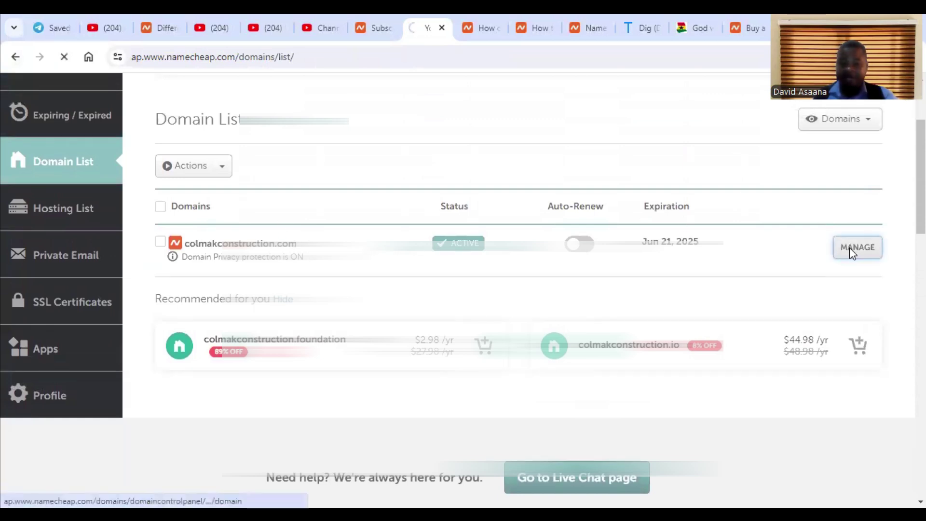
pyautogui.scroll(-1, 544, 227)
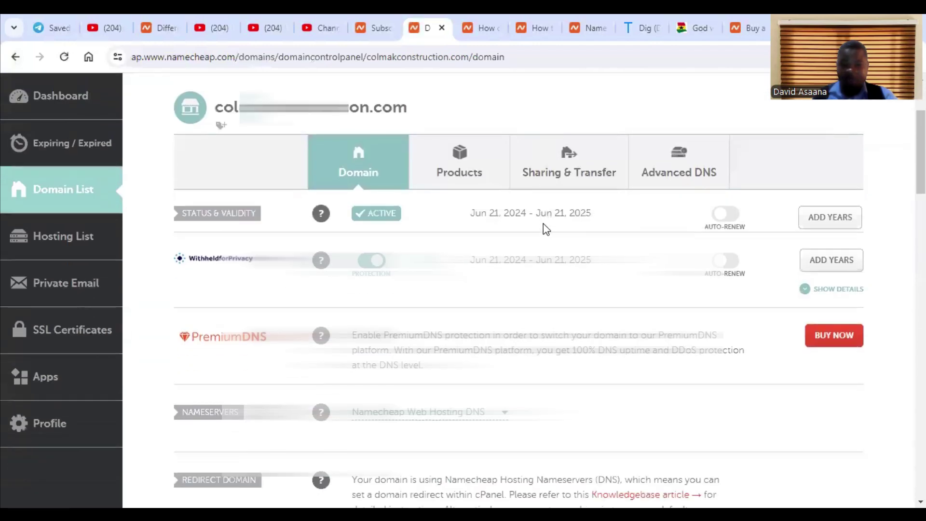
pyautogui.click(465, 159)
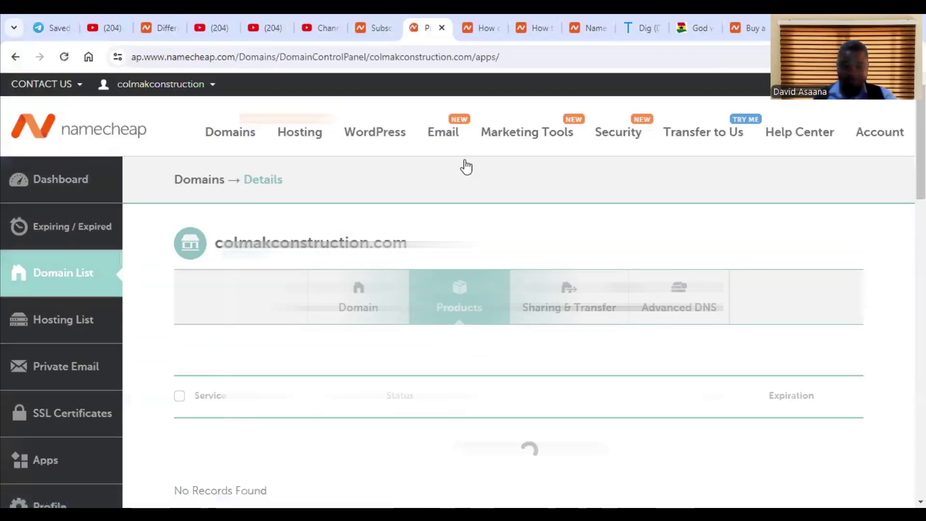
pyautogui.scroll(-3, 464, 164)
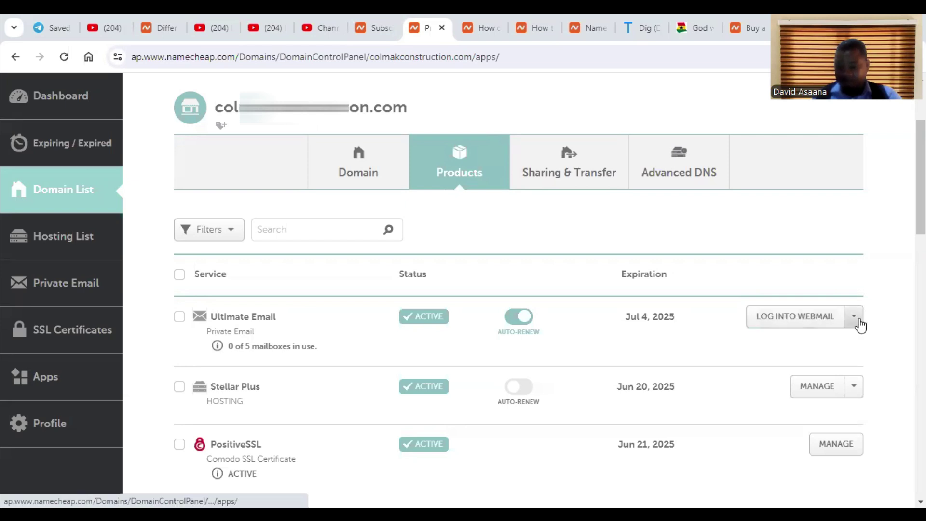
pyautogui.click(855, 318)
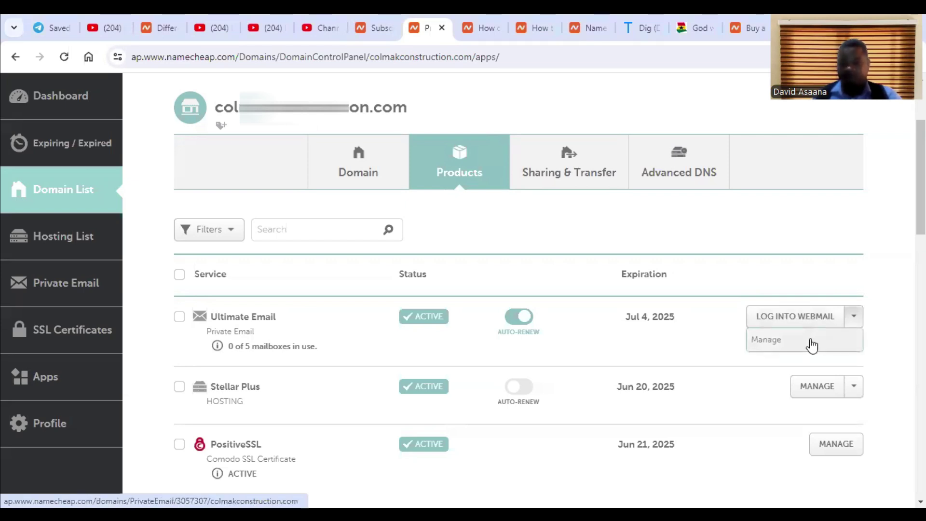
# Manage the Private Email subscription, read its required MX and TXT records, then return to Subscriptions
pyautogui.click(812, 344)
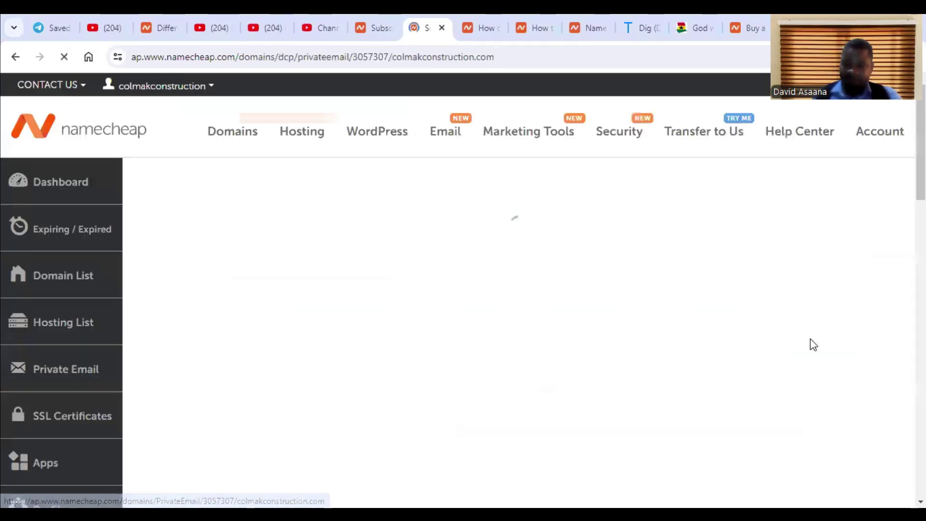
pyautogui.scroll(-3, 820, 338)
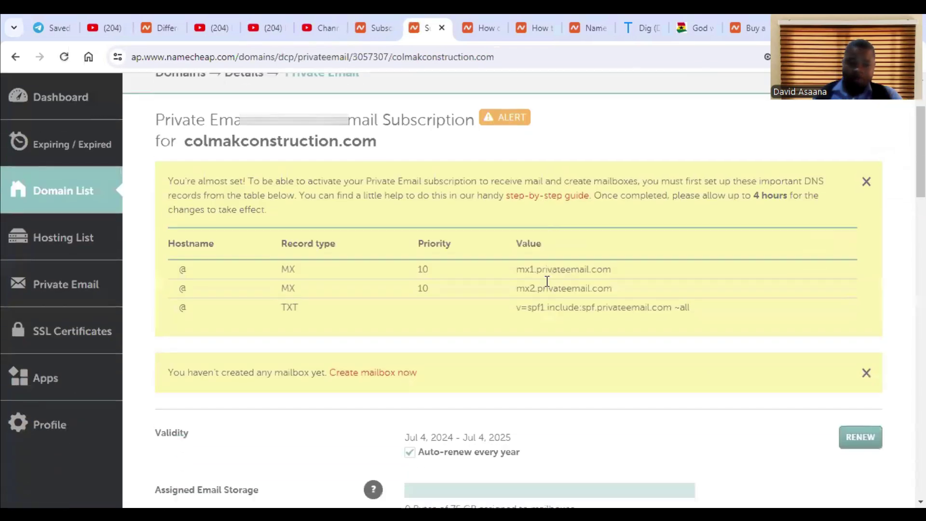
pyautogui.scroll(2, 263, 189)
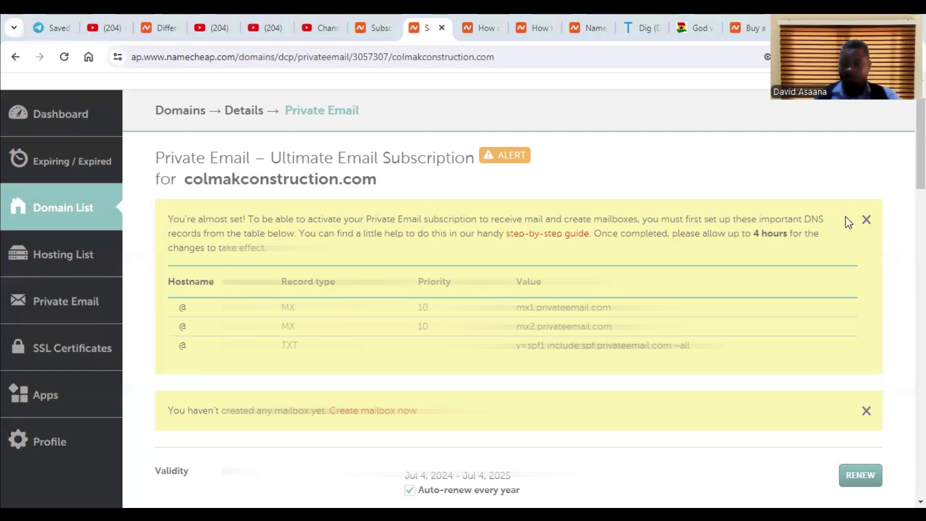
pyautogui.hotkey('ctrl', 'shift', 'Tab')
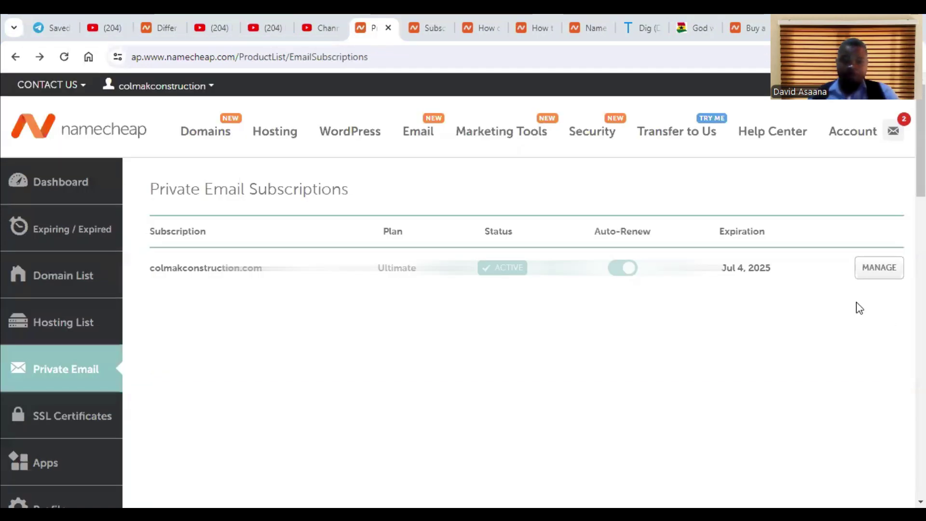
# Open colmakconstruction.com's management page from the Domain List
pyautogui.click(59, 276)
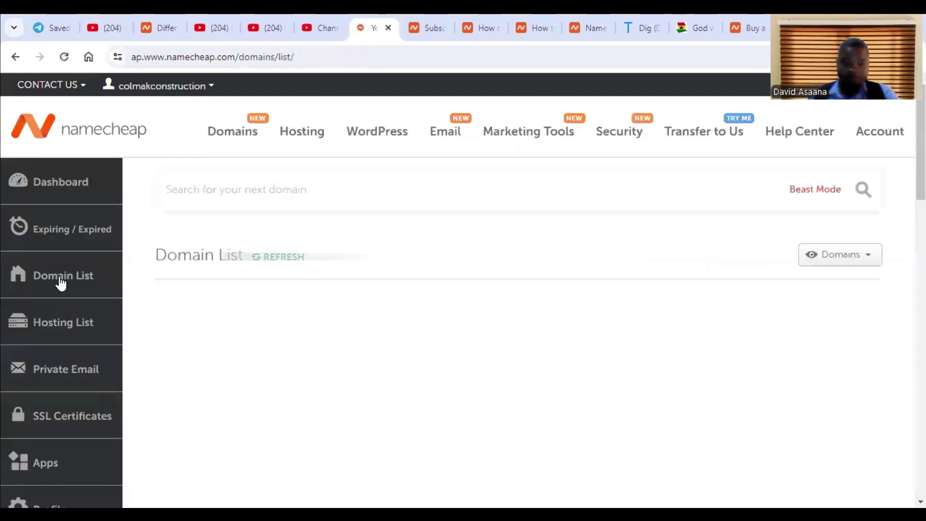
pyautogui.scroll(-1, 849, 386)
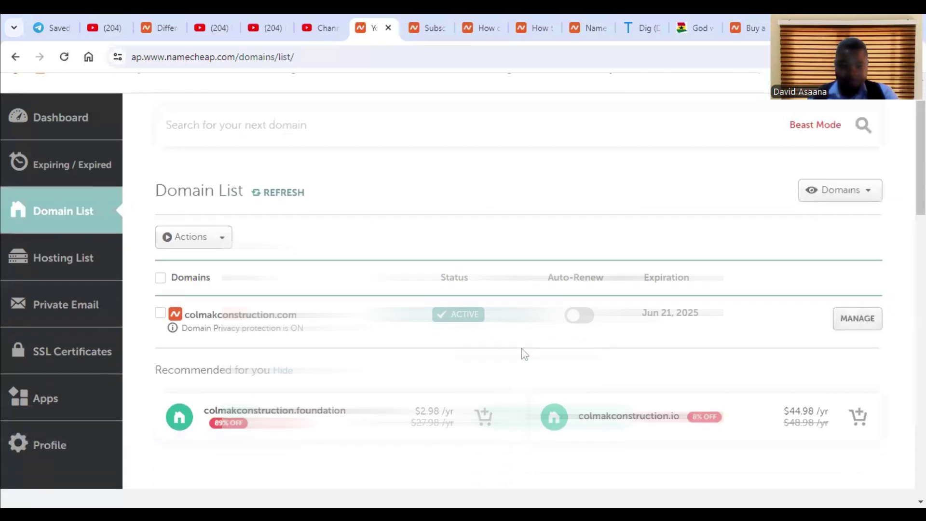
pyautogui.click(862, 318)
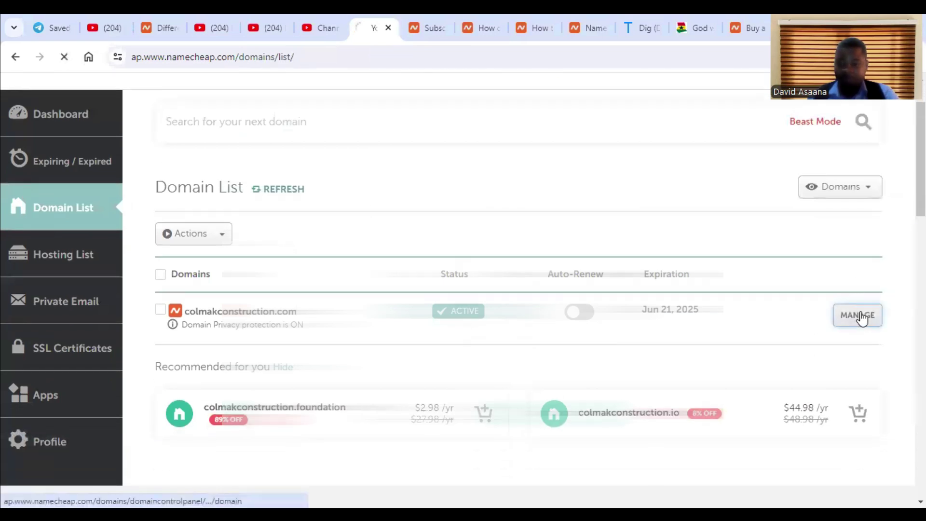
pyautogui.scroll(-2, 445, 309)
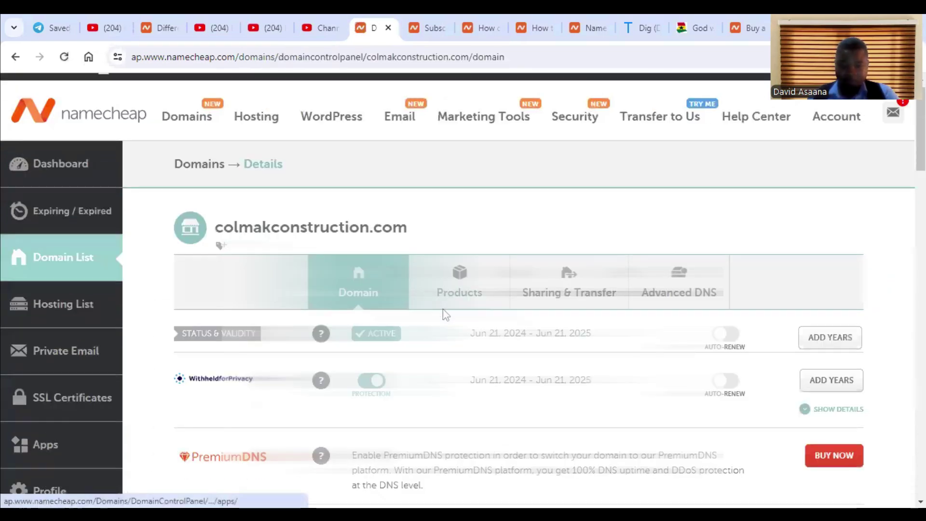
pyautogui.scroll(-1, 377, 305)
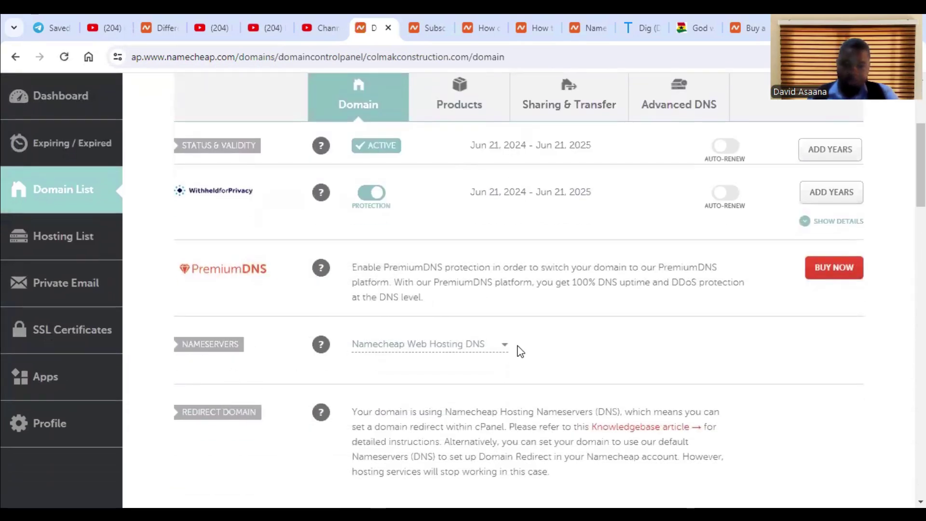
# Set the domain's nameservers to Namecheap BasicDNS and save the change
pyautogui.click(494, 351)
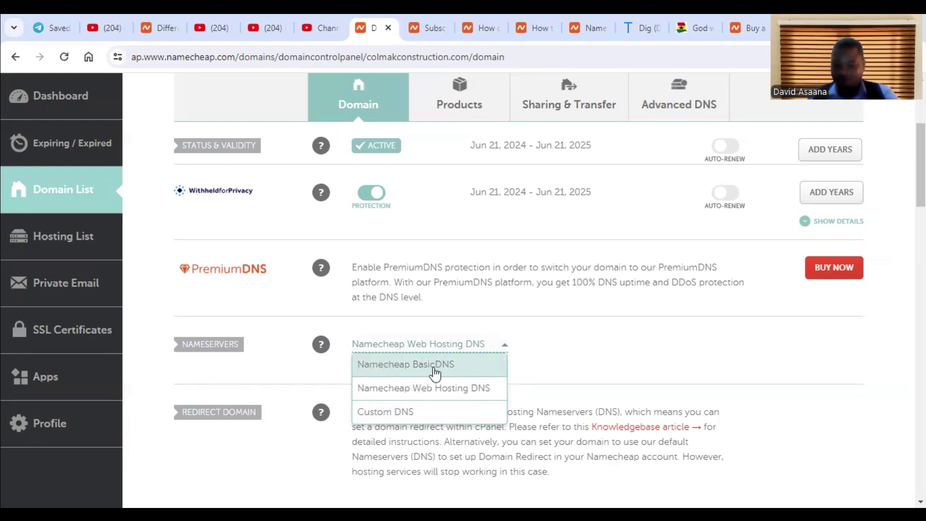
pyautogui.click(455, 371)
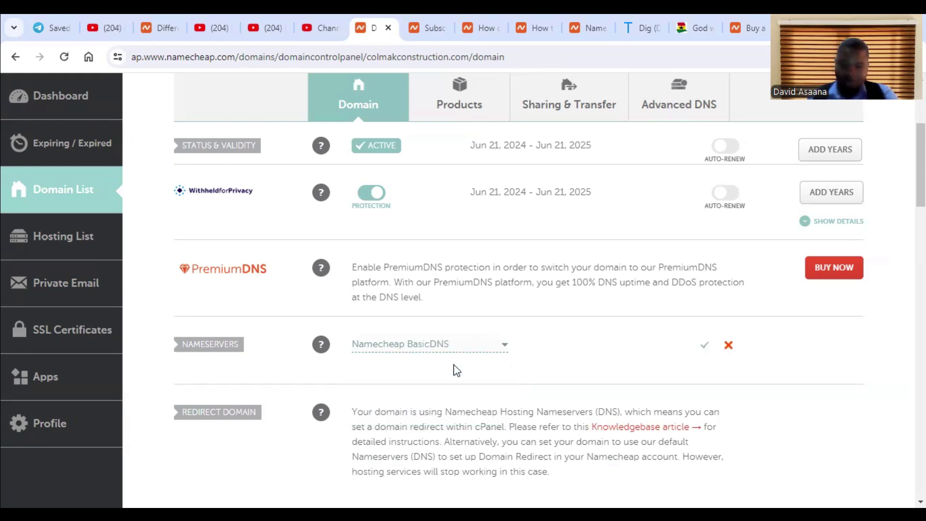
pyautogui.click(702, 346)
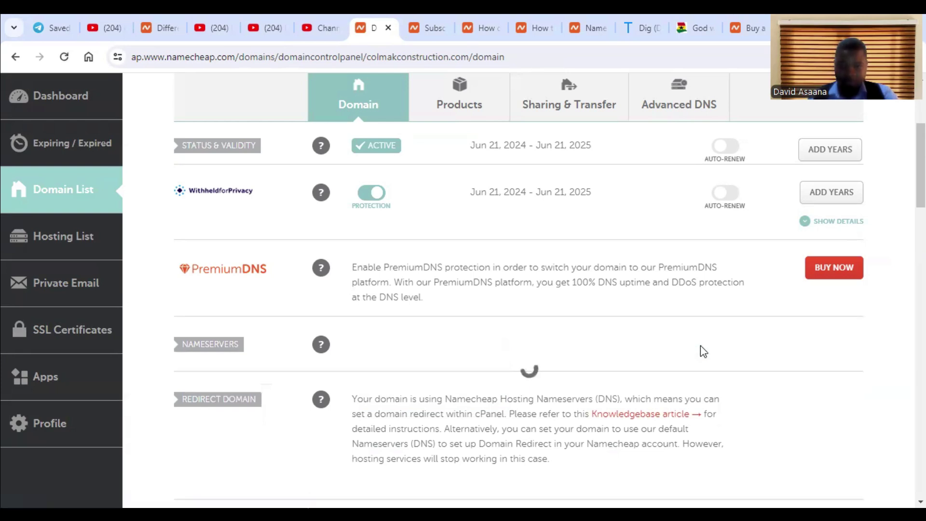
pyautogui.scroll(-4, 471, 375)
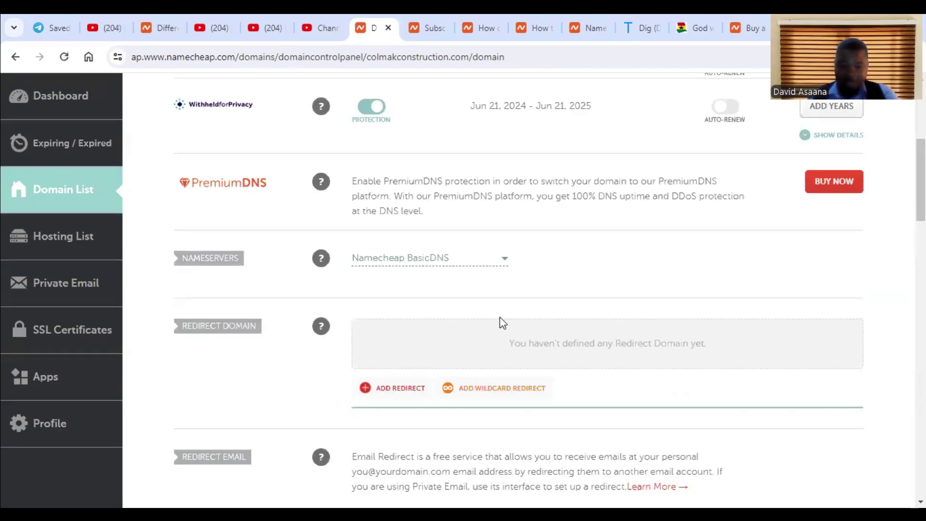
pyautogui.scroll(4, 500, 319)
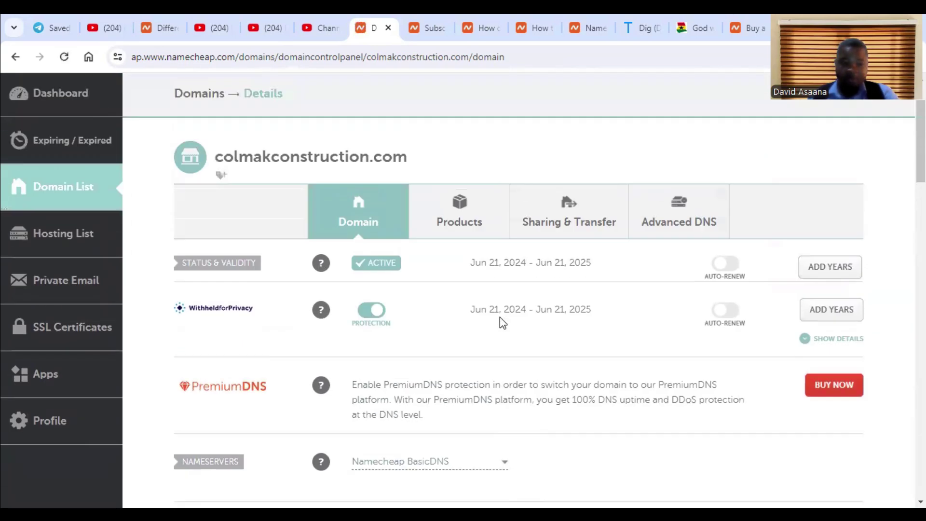
# In Advanced DNS, set the domain's Mail Settings to Custom MX
pyautogui.click(674, 213)
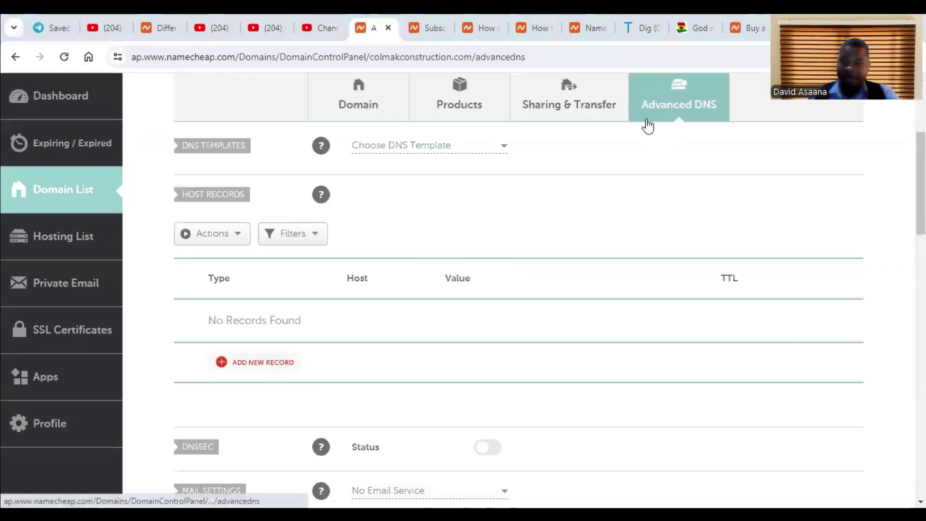
pyautogui.scroll(-3, 483, 246)
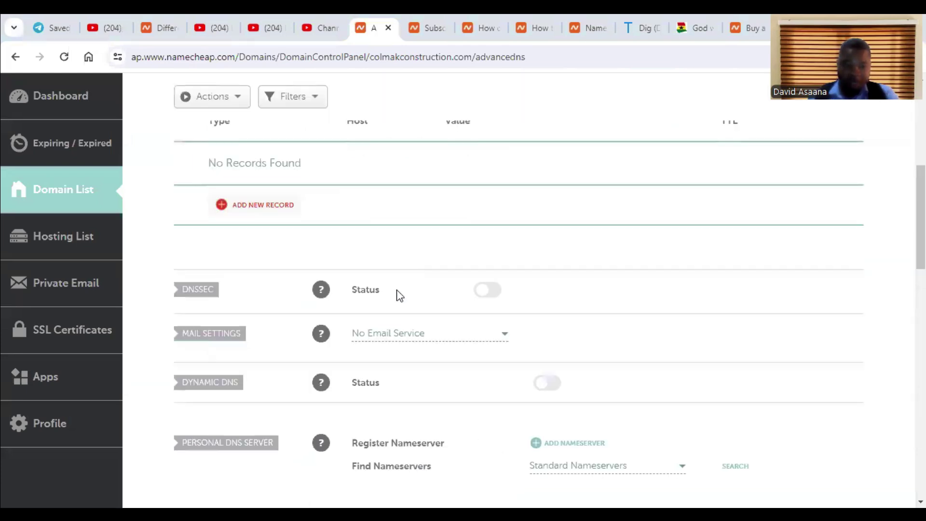
pyautogui.scroll(-2, 398, 294)
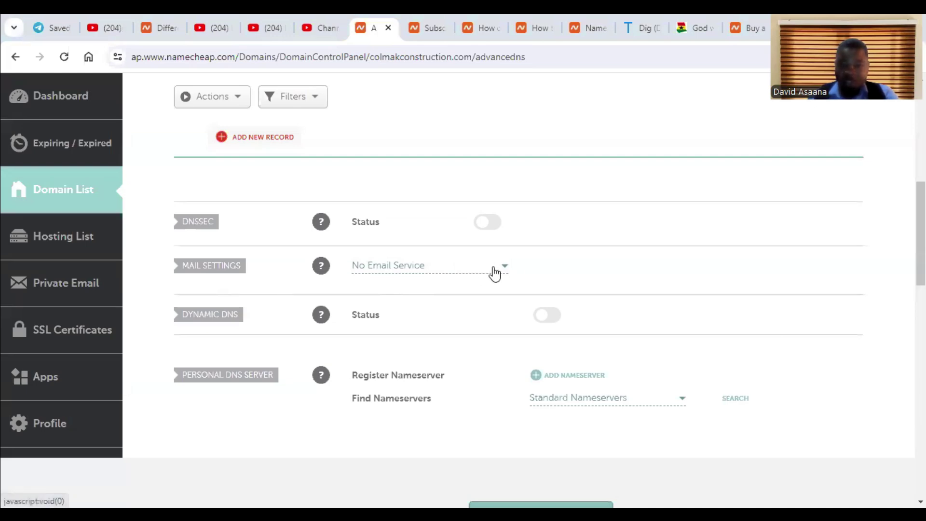
pyautogui.click(476, 269)
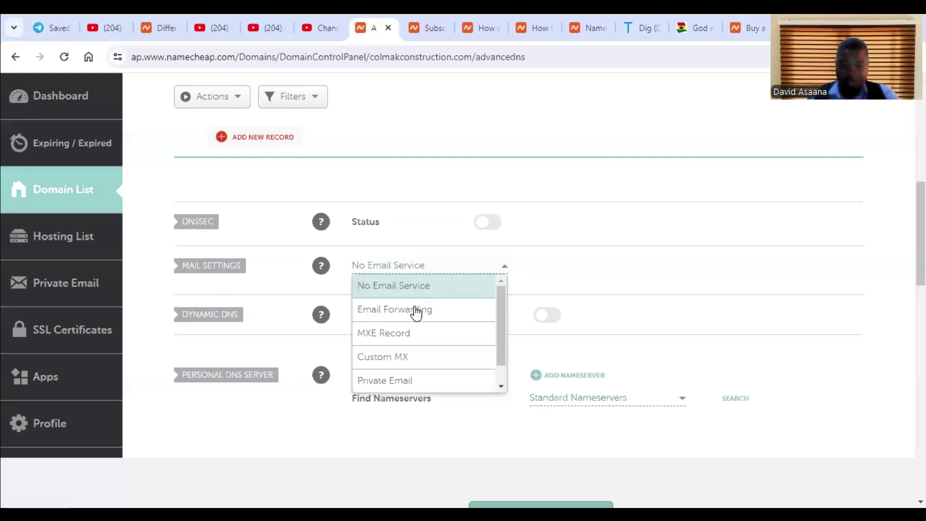
pyautogui.click(416, 362)
pyautogui.scroll(-1, 393, 341)
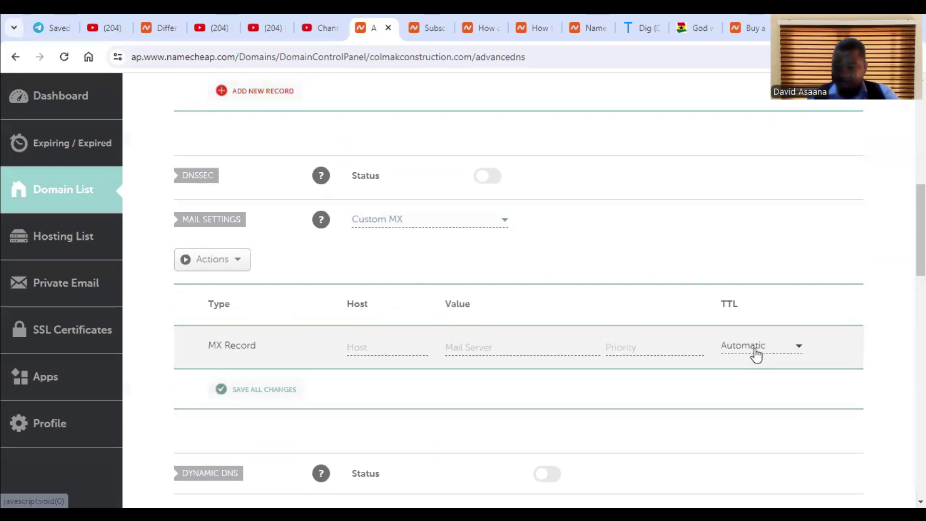
# Check the required DNS records and enter @ as the MX record's host
pyautogui.click(318, 21)
pyautogui.click(370, 14)
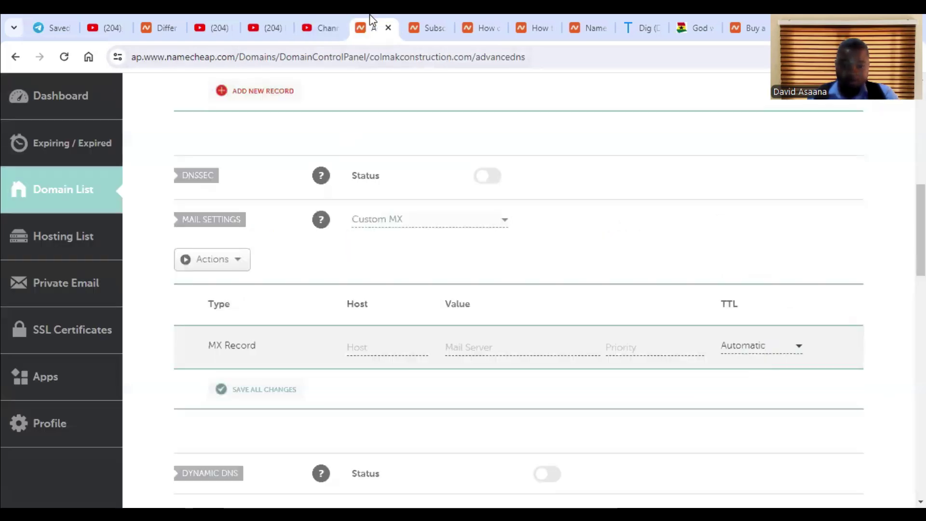
pyautogui.click(427, 14)
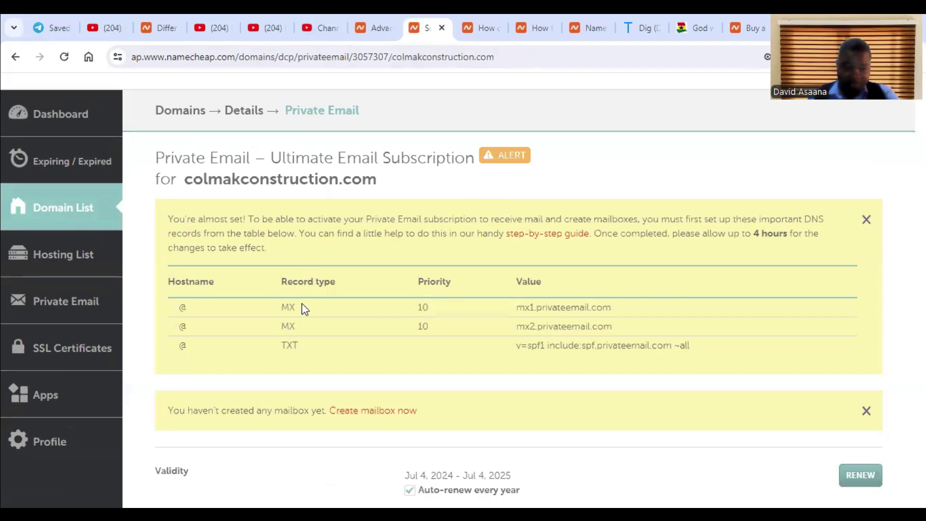
pyautogui.click(382, 24)
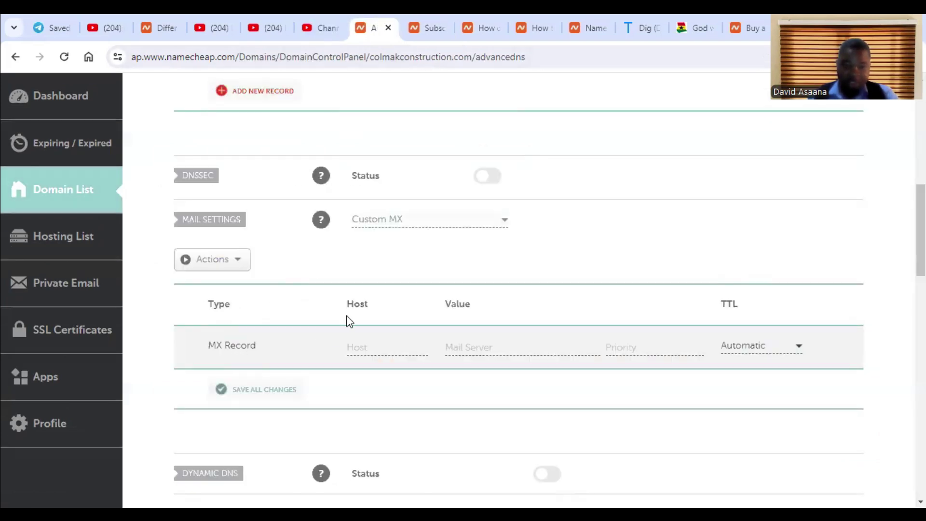
pyautogui.click(433, 21)
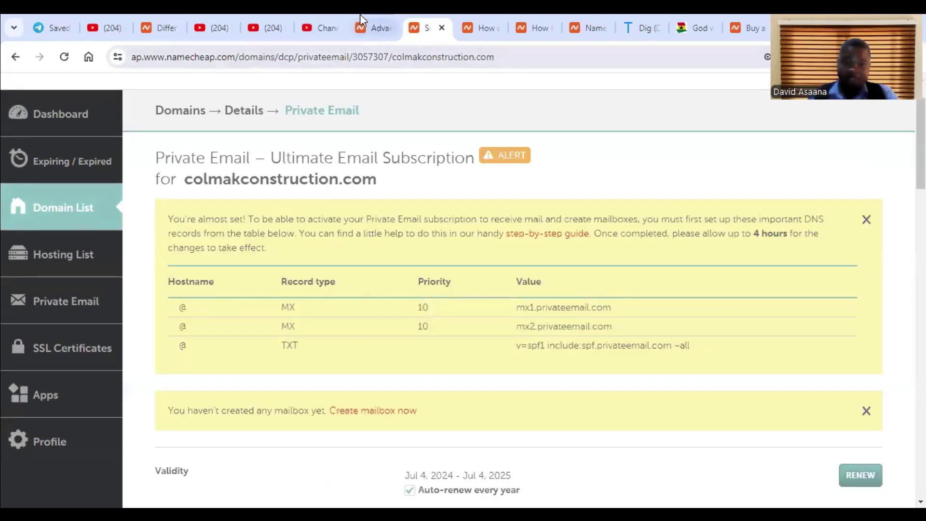
pyautogui.click(371, 26)
pyautogui.click(364, 343)
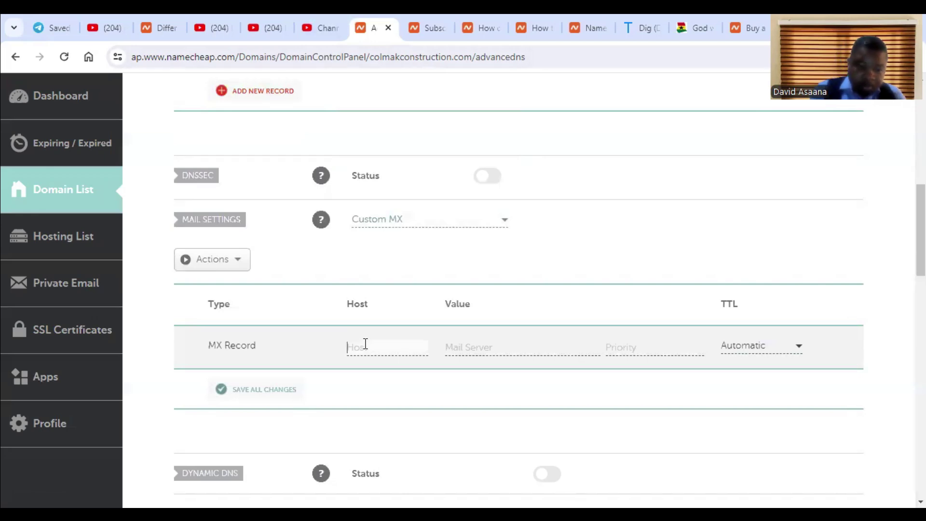
pyautogui.write('@')
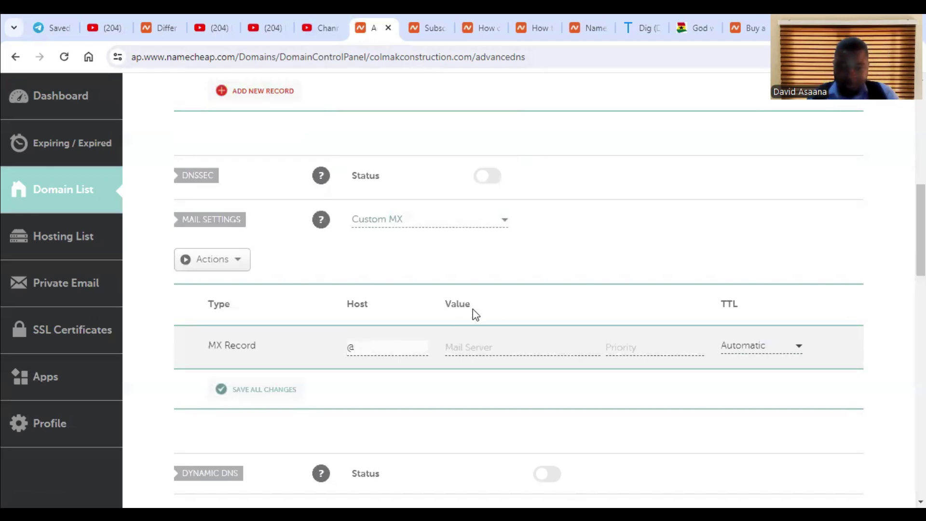
# Copy mx1.privateemail.com from the required records into the MX mail server field
pyautogui.click(419, 27)
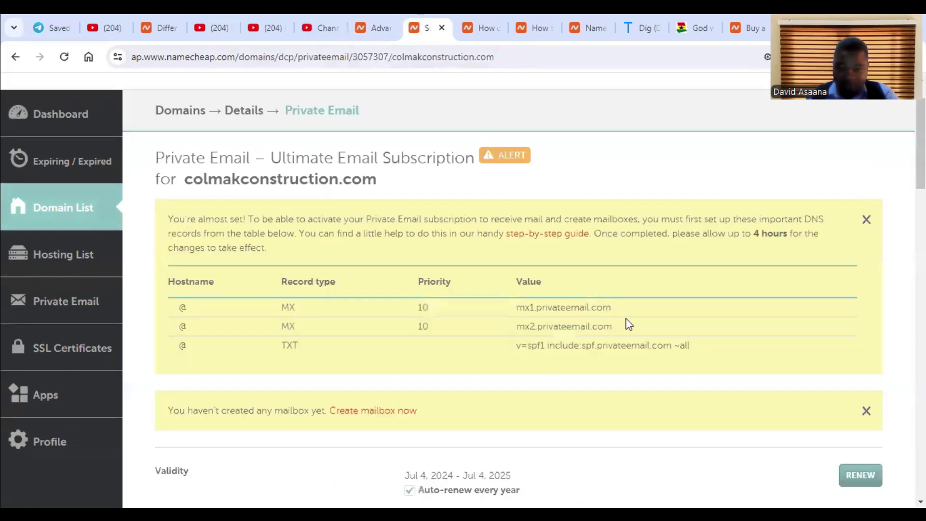
pyautogui.moveTo(612, 307); pyautogui.dragTo(516, 304)
pyautogui.rightClick(516, 304)
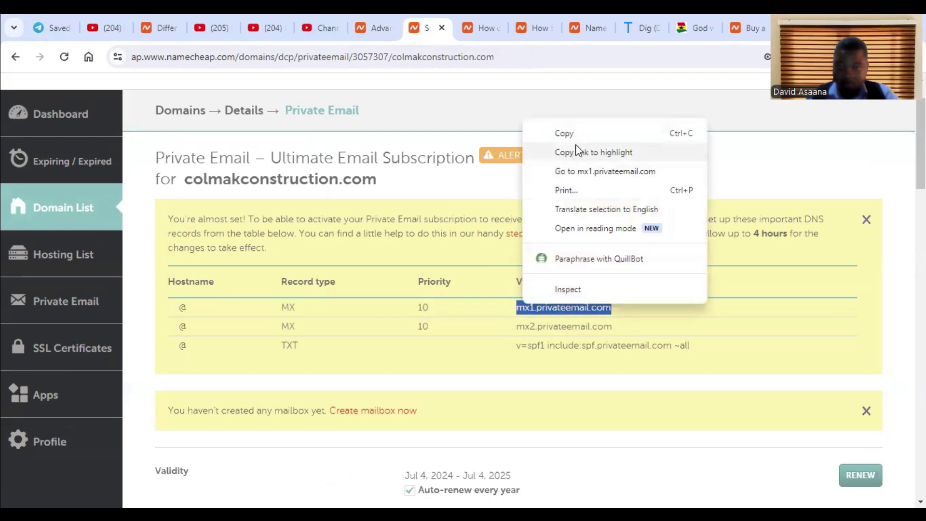
pyautogui.click(563, 132)
pyautogui.click(378, 21)
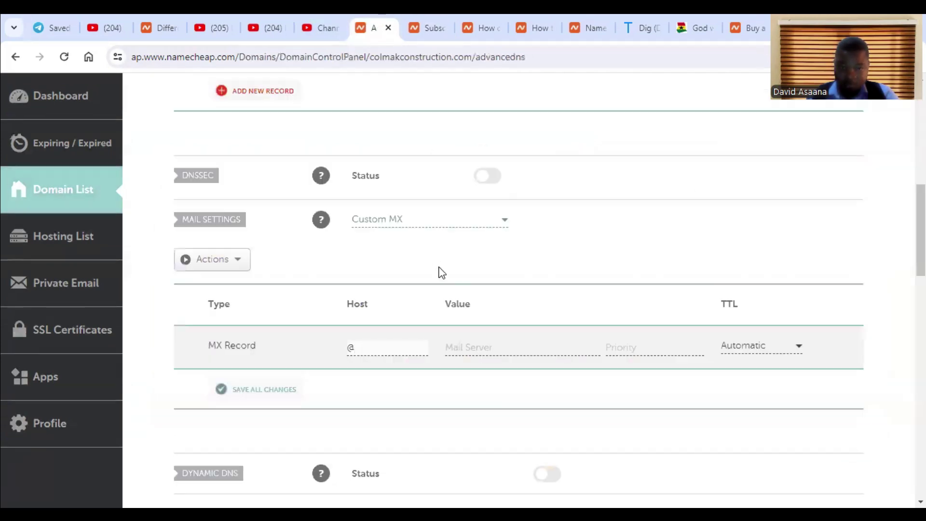
pyautogui.rightClick(482, 347)
pyautogui.click(520, 195)
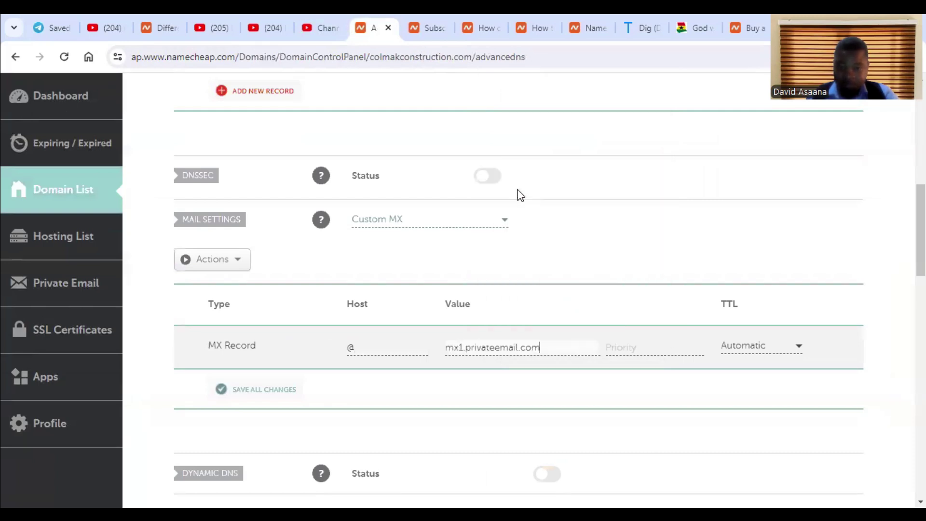
# Set the MX record's priority to 10 and save all changes
pyautogui.click(427, 19)
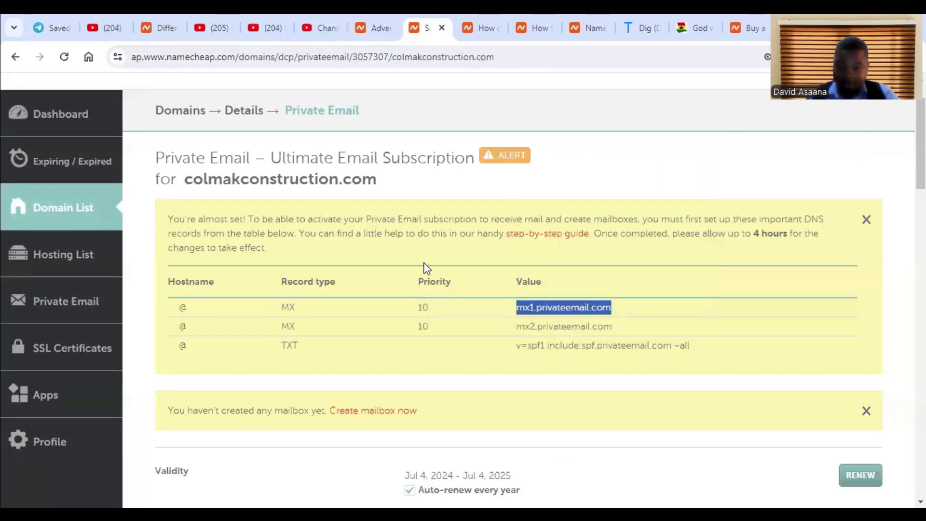
pyautogui.click(369, 22)
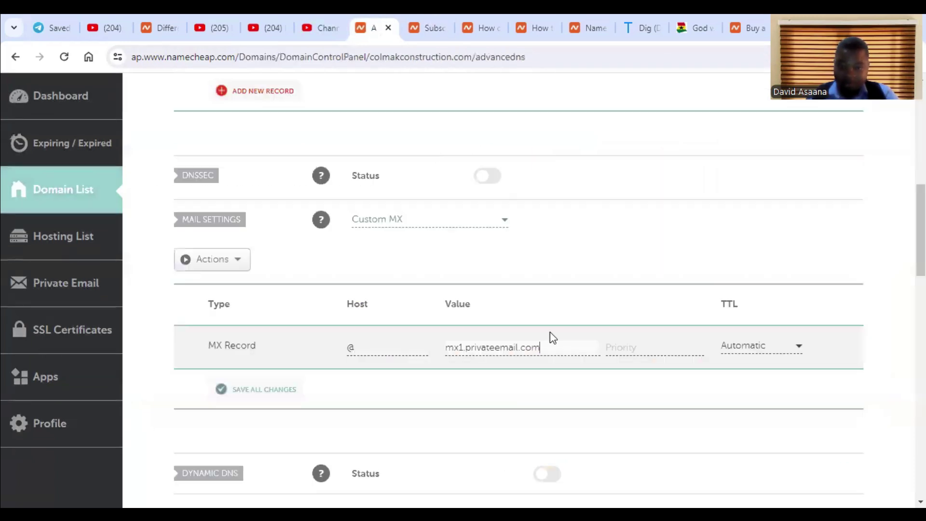
pyautogui.click(616, 346)
pyautogui.write('10')
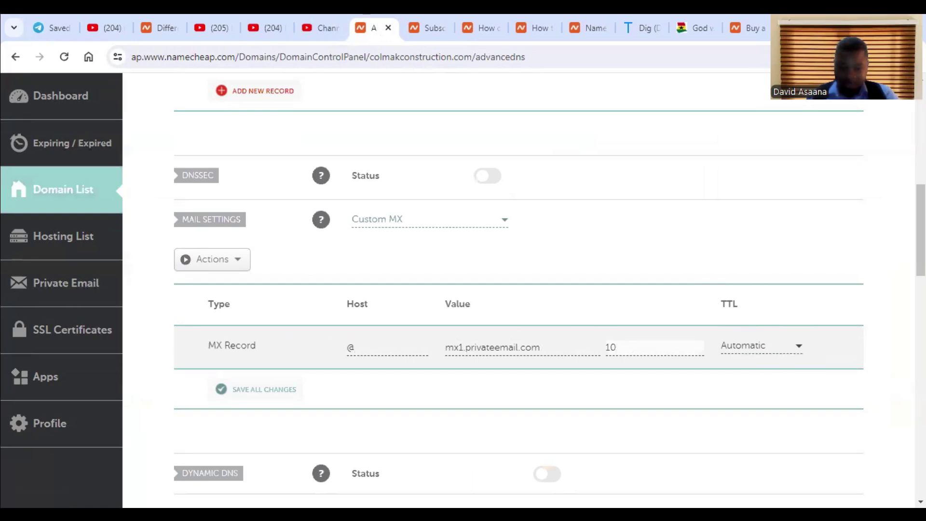
pyautogui.scroll(-1, 275, 326)
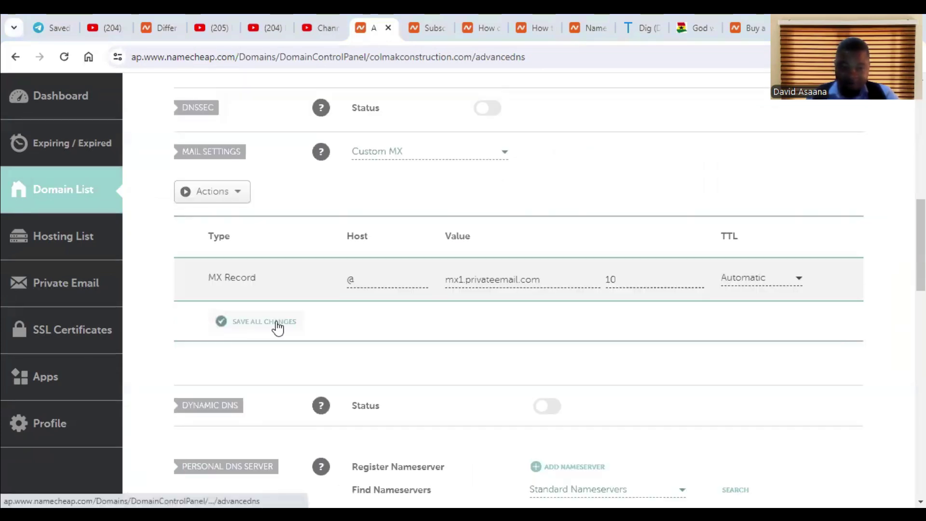
pyautogui.click(278, 328)
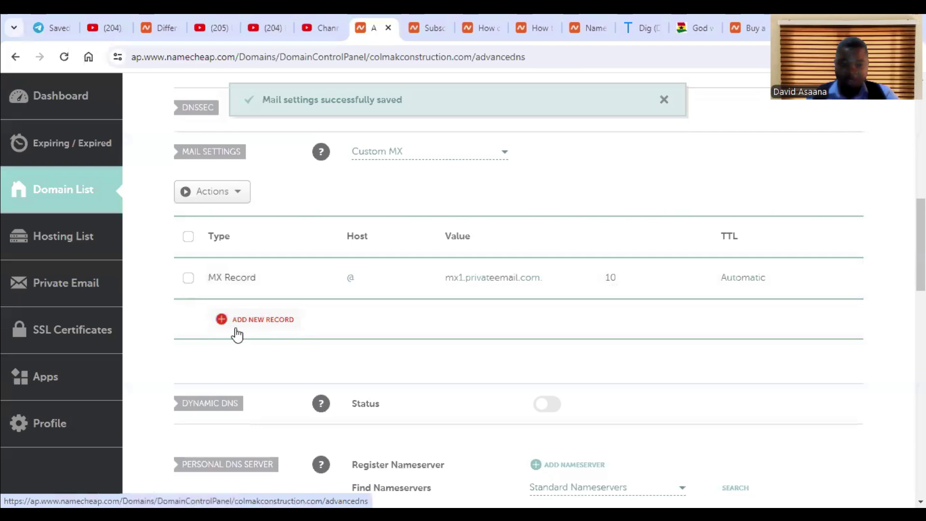
# Add a new MX record row with host @
pyautogui.click(263, 319)
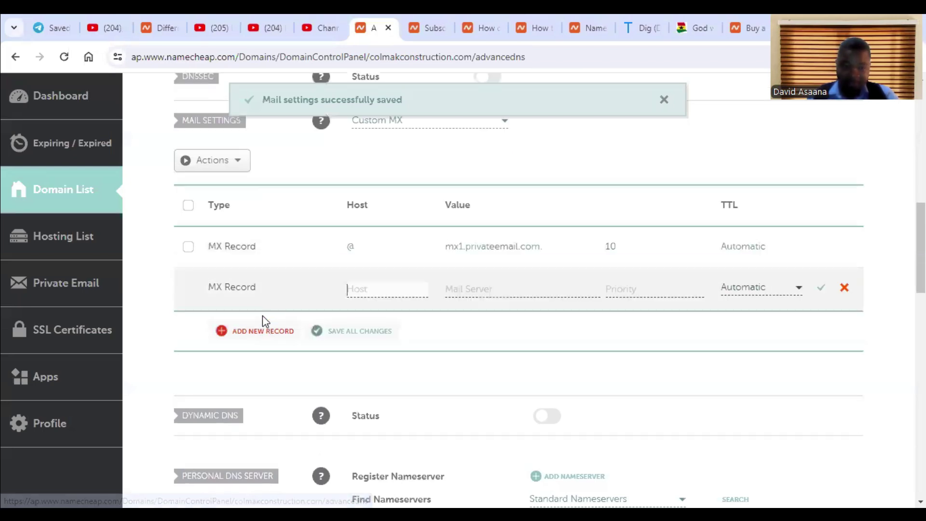
pyautogui.click(424, 16)
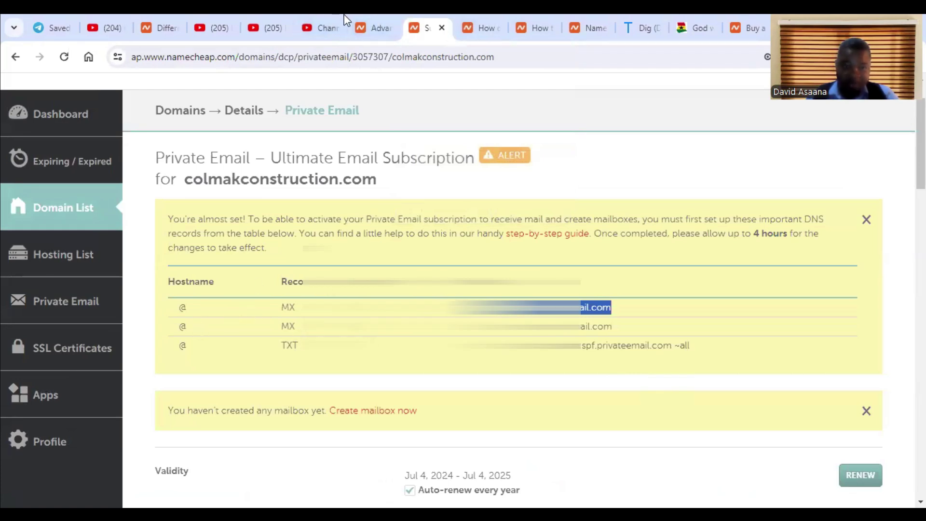
pyautogui.click(373, 24)
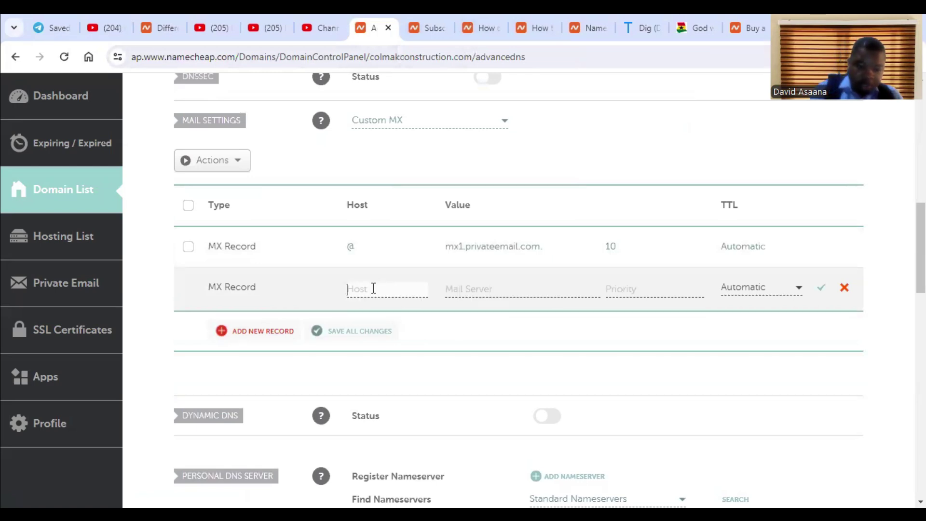
pyautogui.write('@')
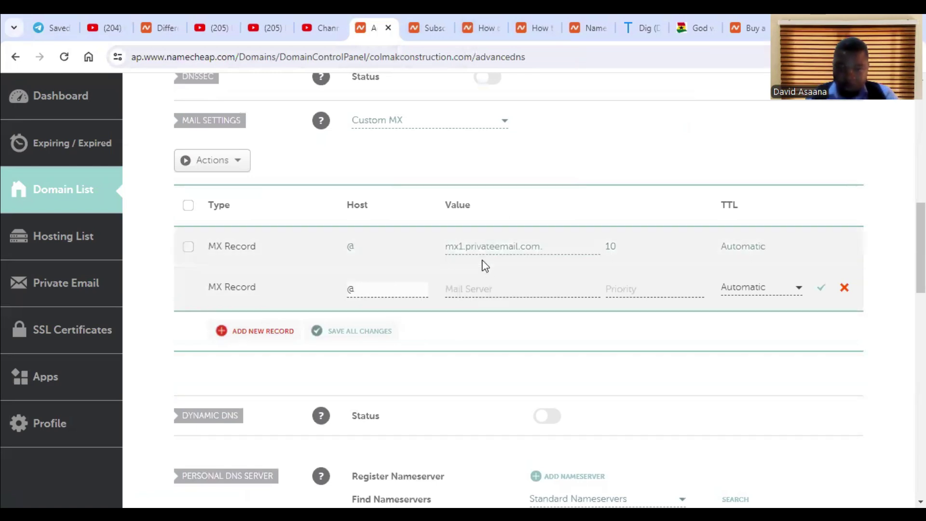
# Copy mx2.privateemail.com from the setup table into the new record's Mail Server field
pyautogui.click(429, 26)
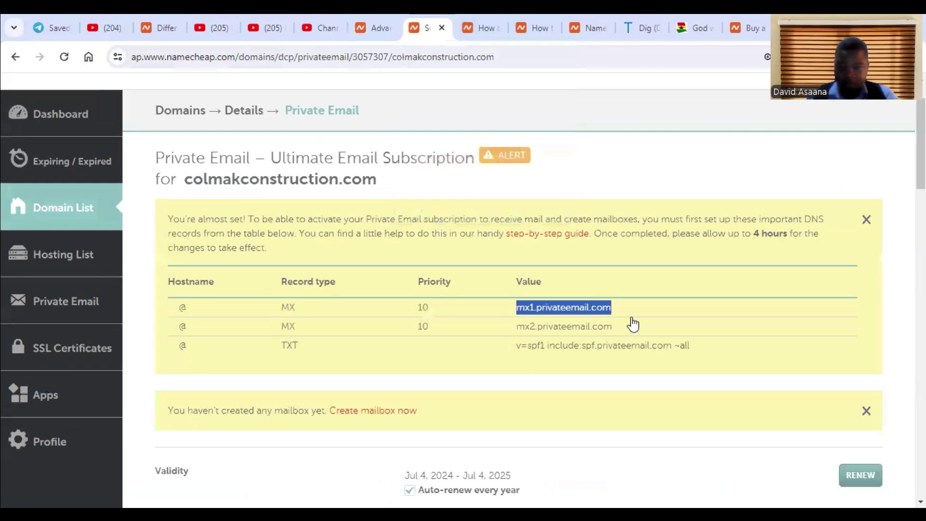
pyautogui.moveTo(613, 328); pyautogui.dragTo(517, 328)
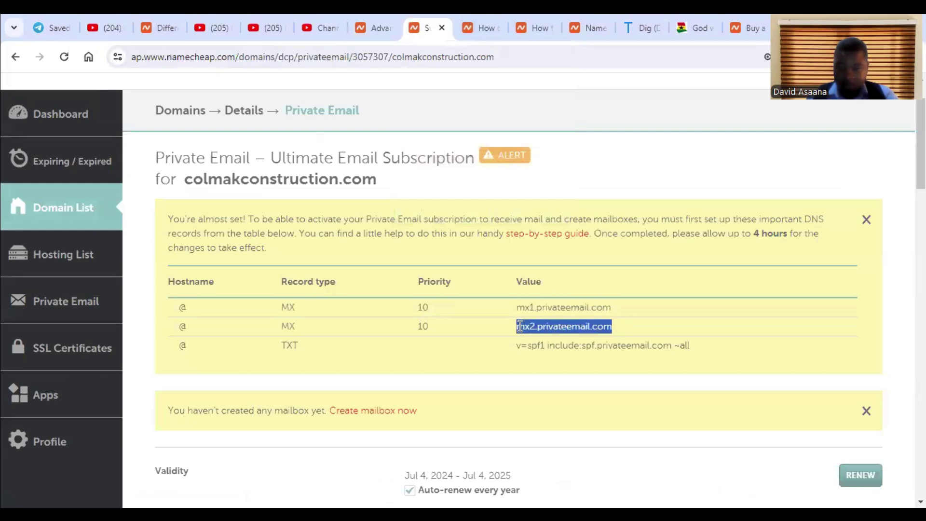
pyautogui.rightClick(532, 327)
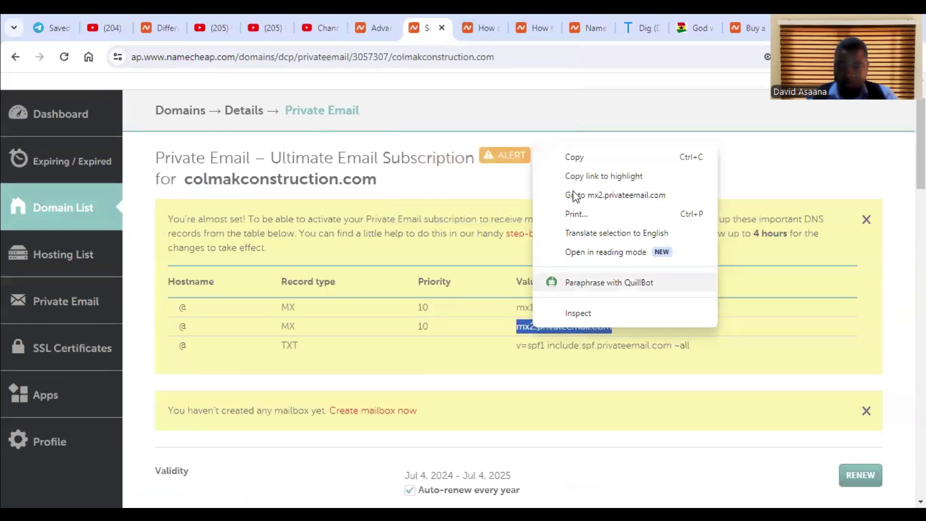
pyautogui.click(597, 158)
pyautogui.click(373, 26)
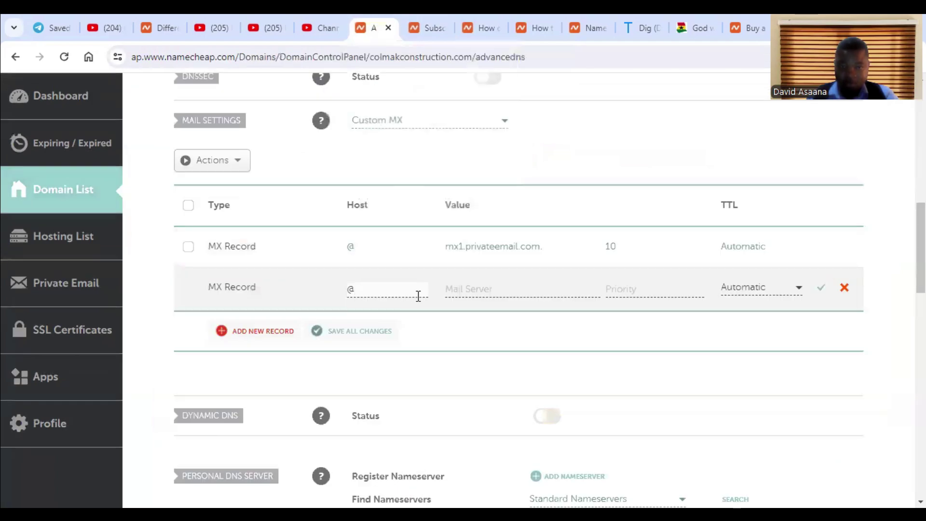
pyautogui.click(500, 291)
pyautogui.rightClick(501, 291)
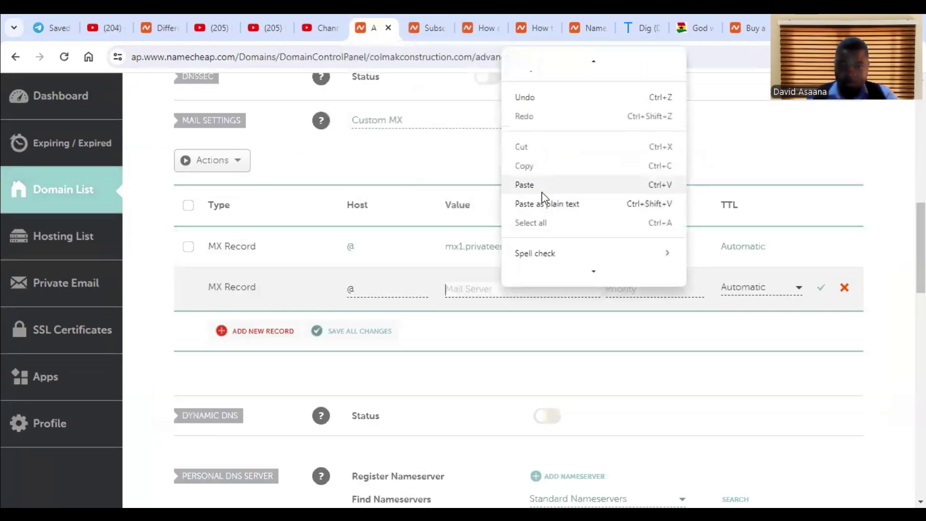
pyautogui.click(542, 192)
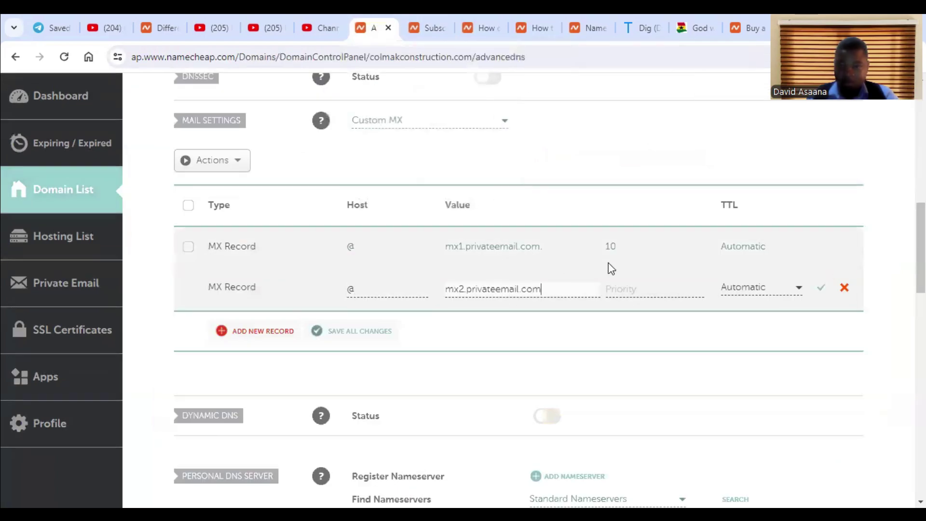
# Set the second MX record's priority to 10 and save all changes
pyautogui.click(615, 289)
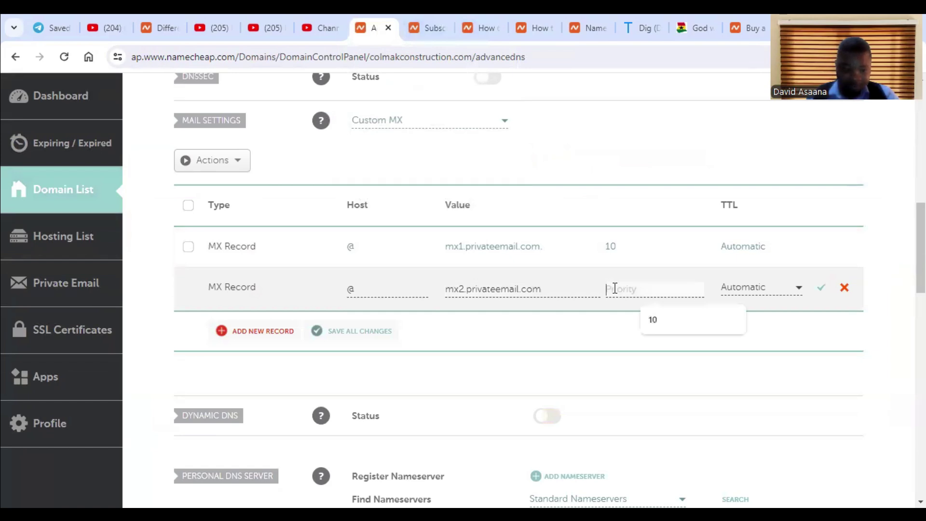
pyautogui.click(653, 319)
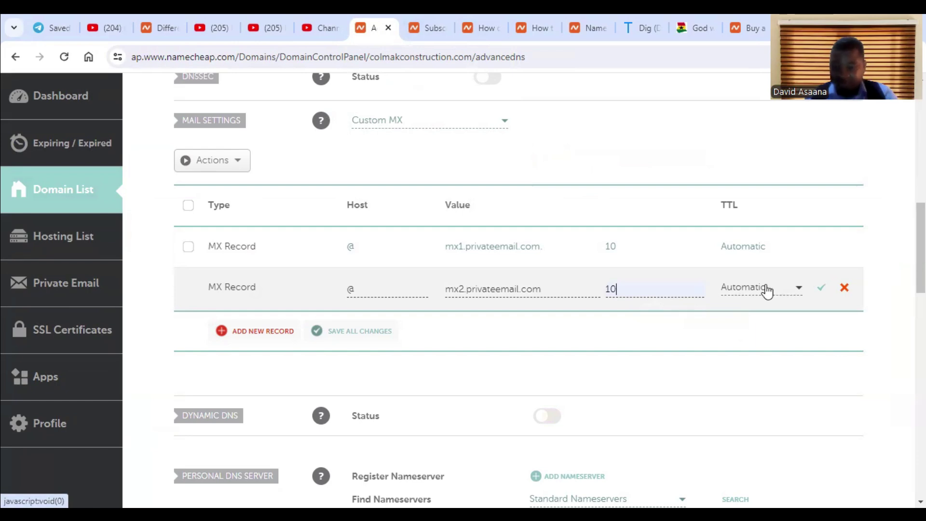
pyautogui.scroll(-2, 369, 264)
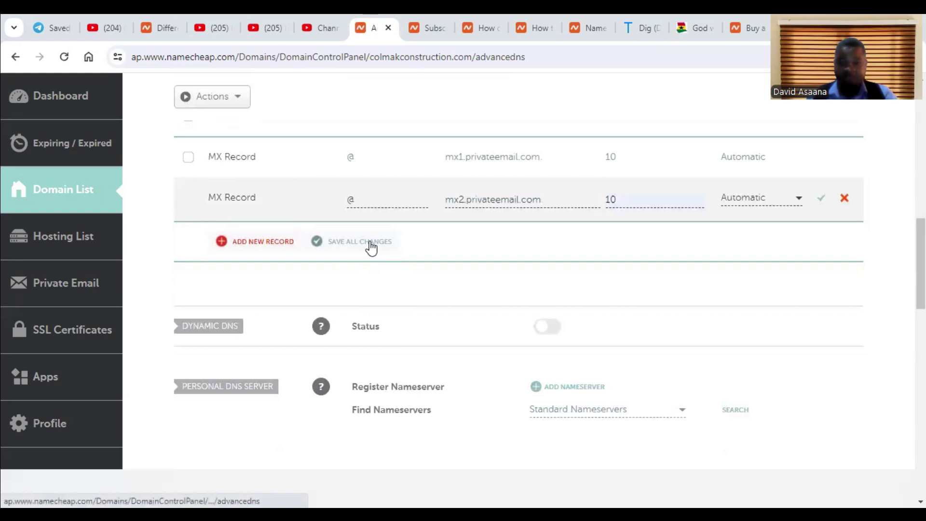
pyautogui.click(370, 242)
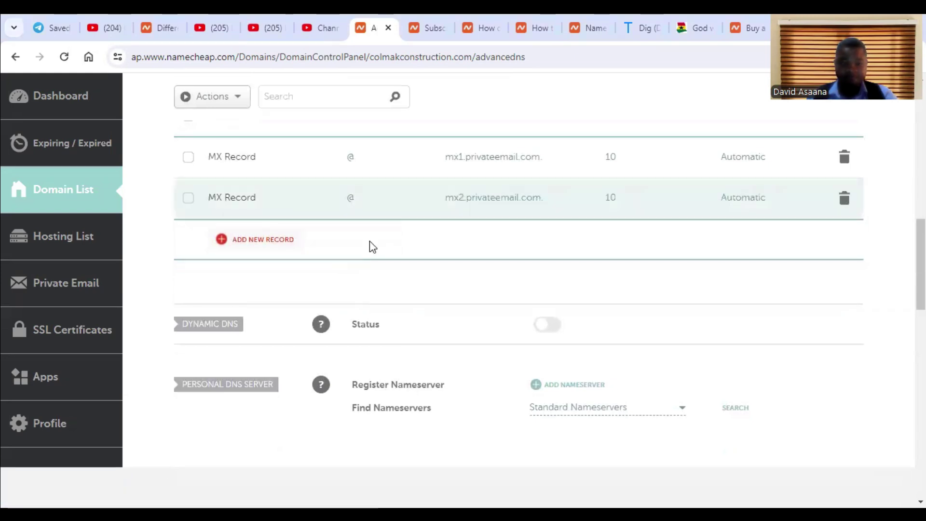
# Copy the SPF TXT value from the Private Email required DNS records table
pyautogui.scroll(2, 369, 241)
pyautogui.scroll(4, 589, 259)
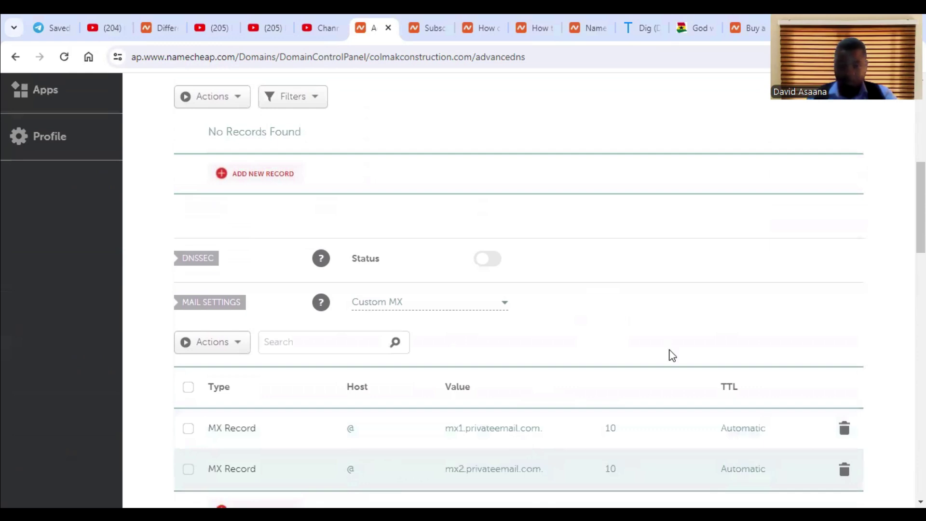
pyautogui.scroll(-2, 498, 272)
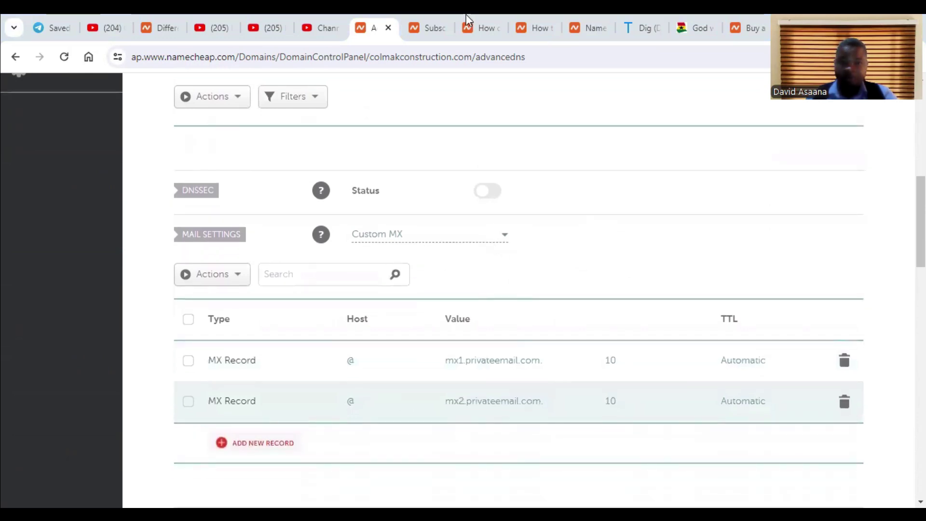
pyautogui.click(433, 28)
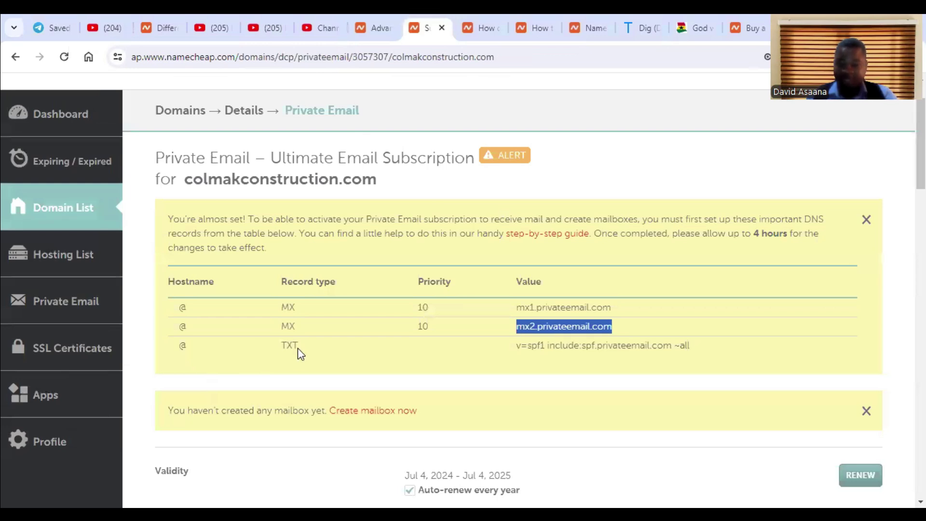
pyautogui.click(228, 319)
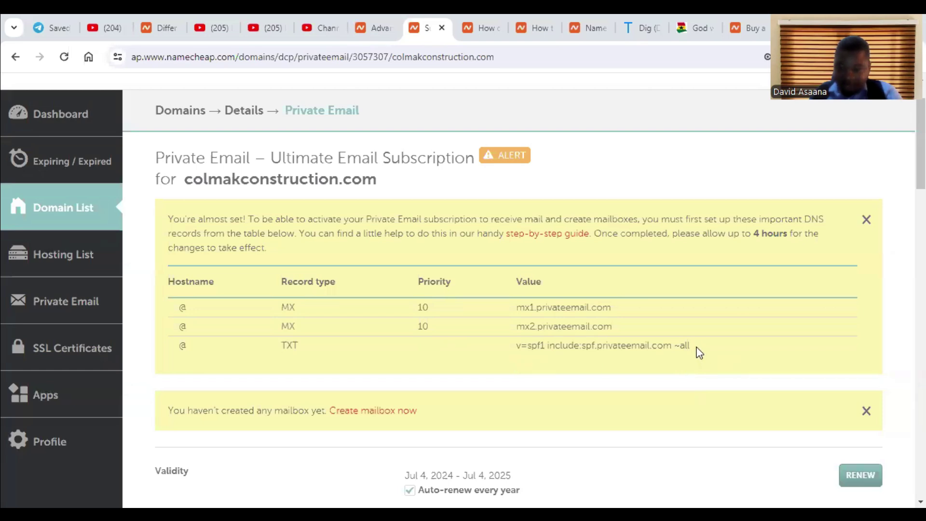
pyautogui.moveTo(699, 352); pyautogui.dragTo(514, 343)
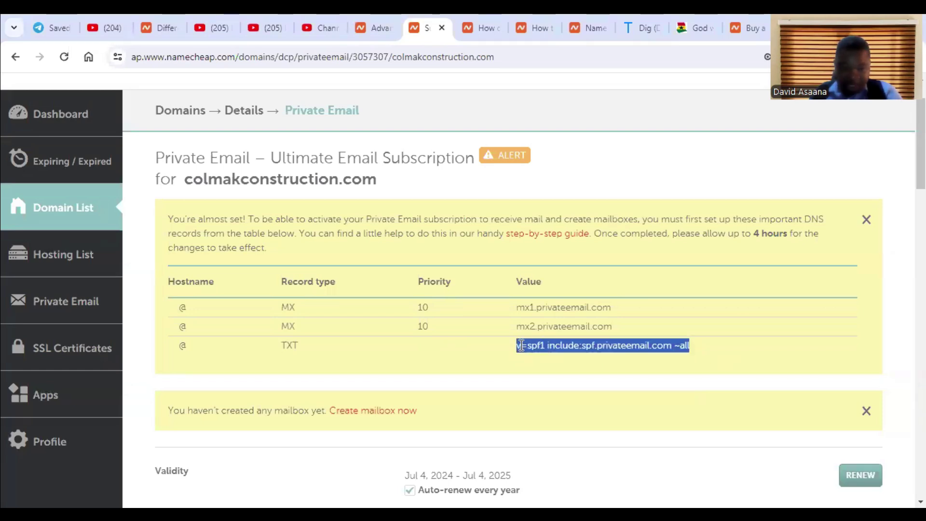
pyautogui.rightClick(549, 347)
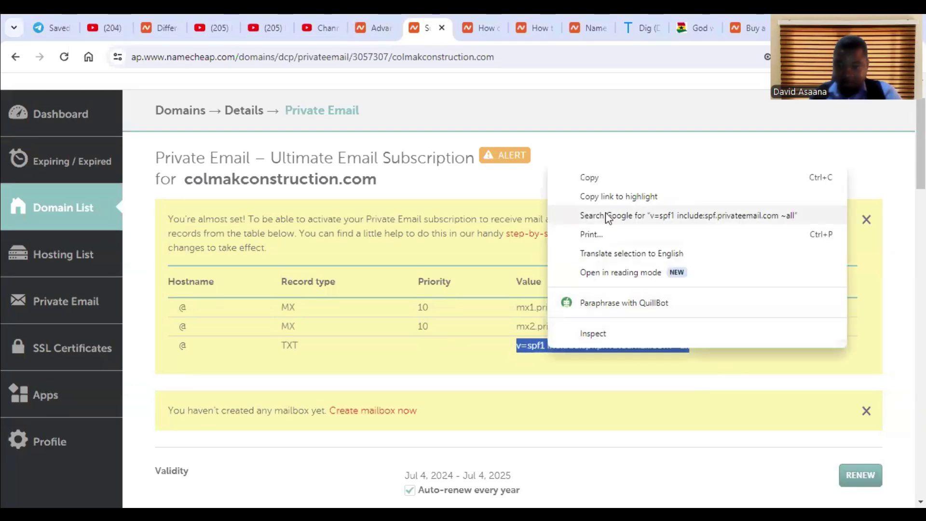
pyautogui.click(617, 179)
# Switch to the domain's Advanced DNS page and review its Host Records section
pyautogui.click(382, 20)
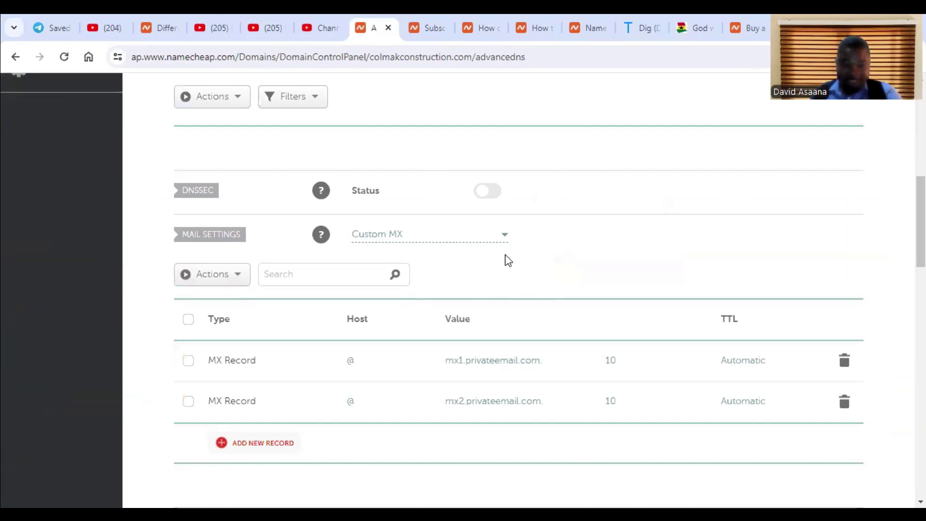
pyautogui.scroll(-2, 291, 393)
pyautogui.scroll(6, 304, 354)
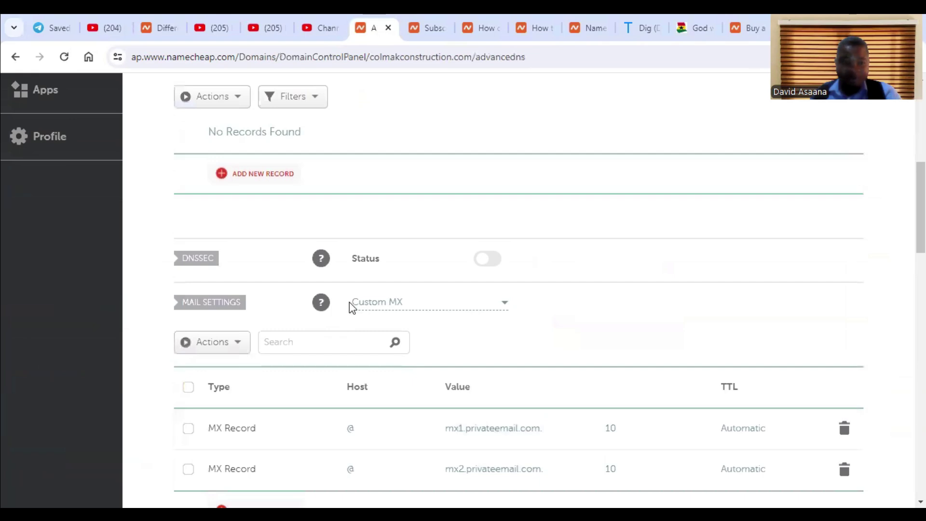
pyautogui.scroll(3, 456, 258)
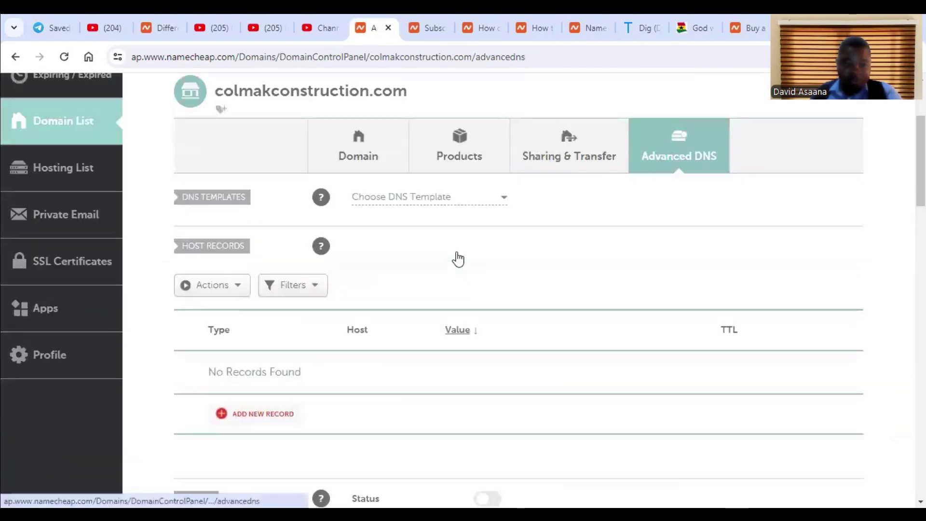
pyautogui.scroll(-1, 234, 300)
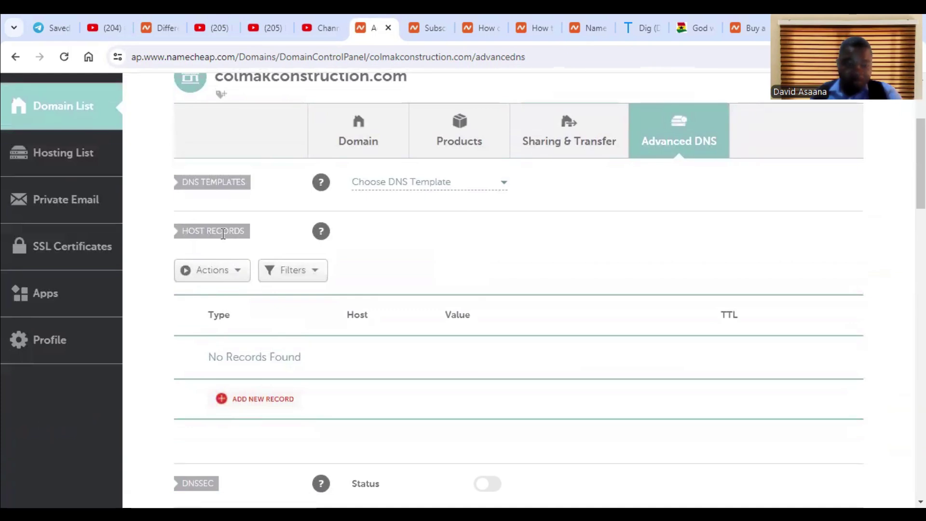
pyautogui.scroll(-1, 248, 250)
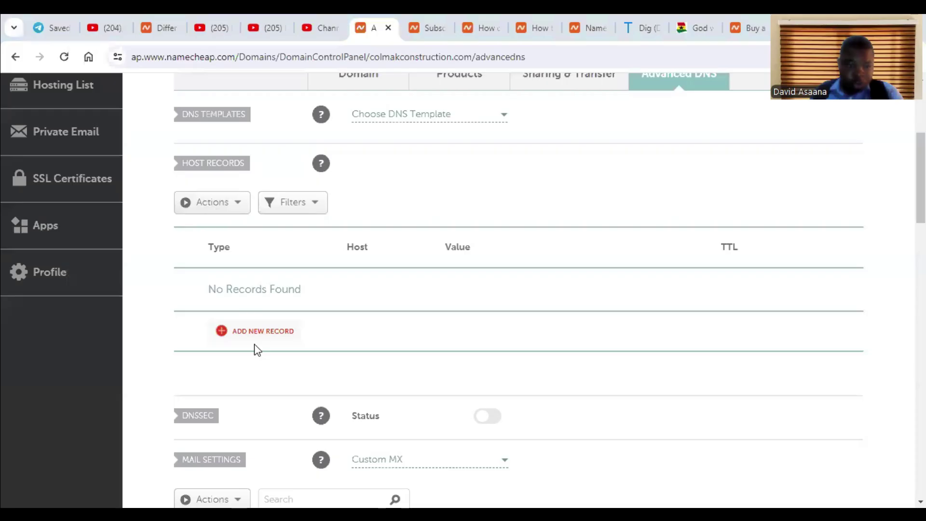
# Add and save a TXT record for host @ with value v=spf1 include:spf.privateemail.com ~all
pyautogui.click(261, 333)
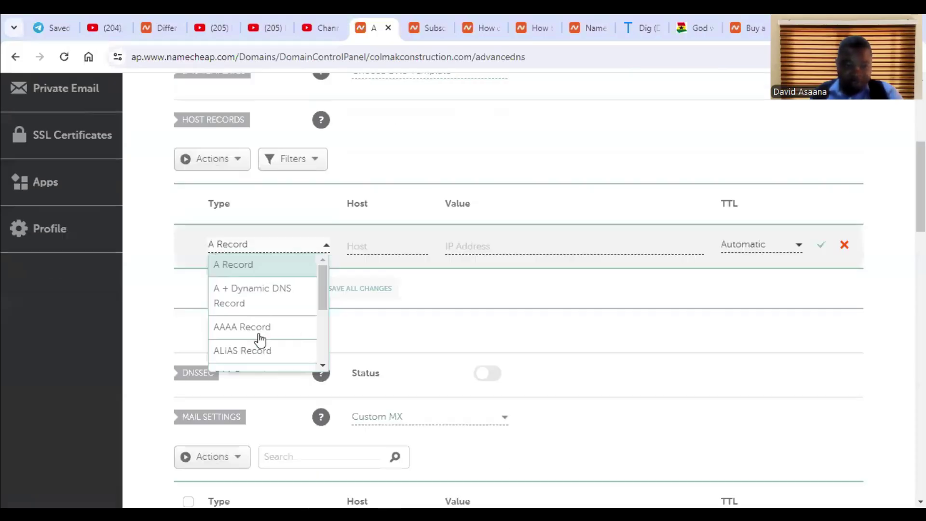
pyautogui.scroll(-1, 263, 333)
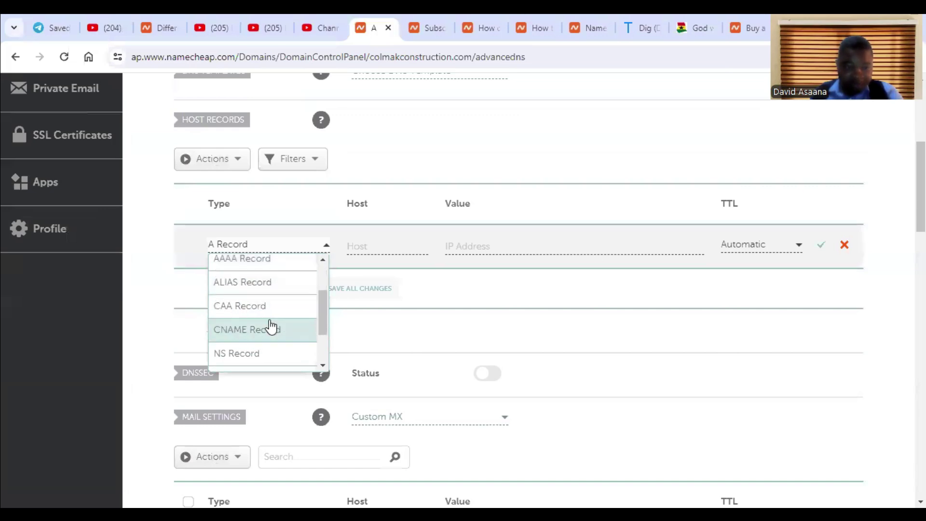
pyautogui.scroll(-2, 269, 328)
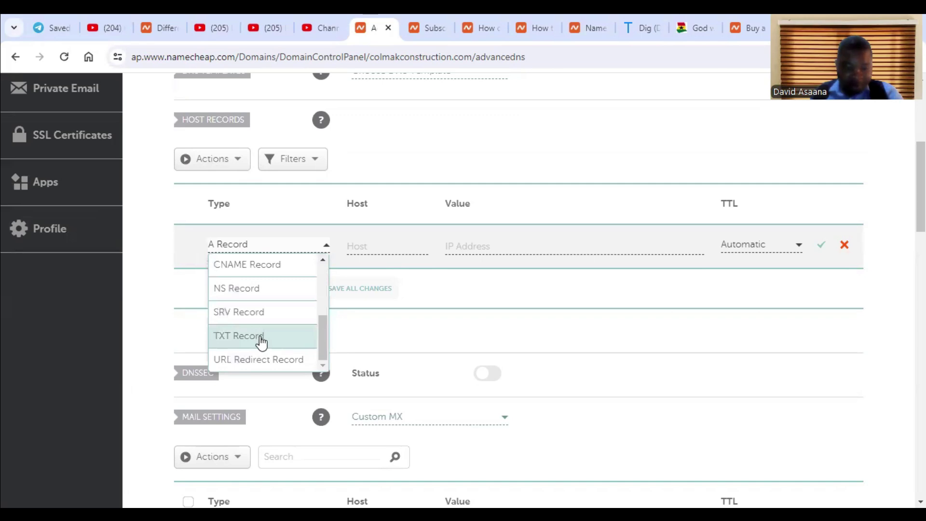
pyautogui.click(258, 343)
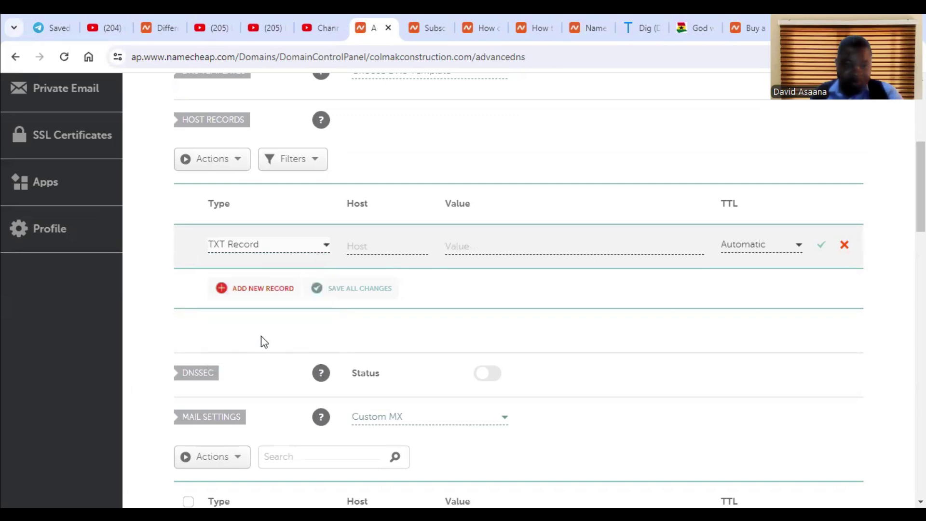
pyautogui.click(371, 242)
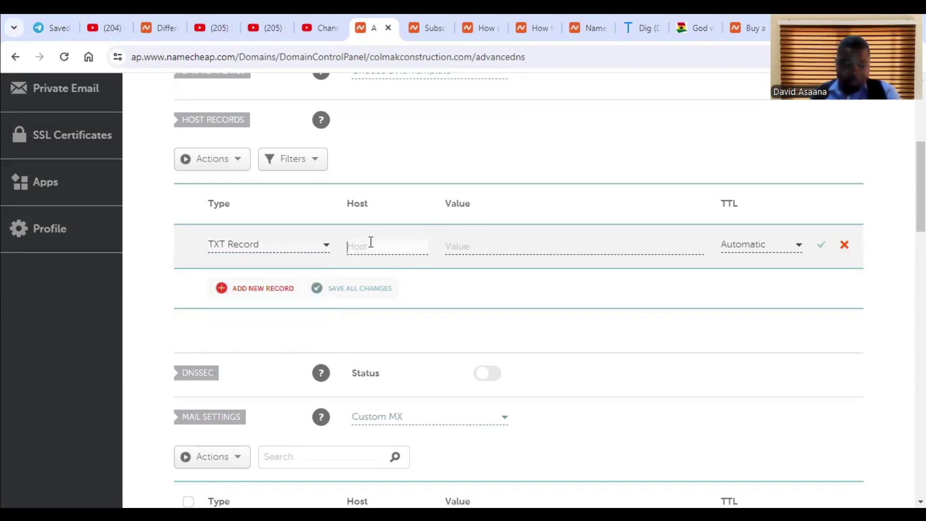
pyautogui.write('@')
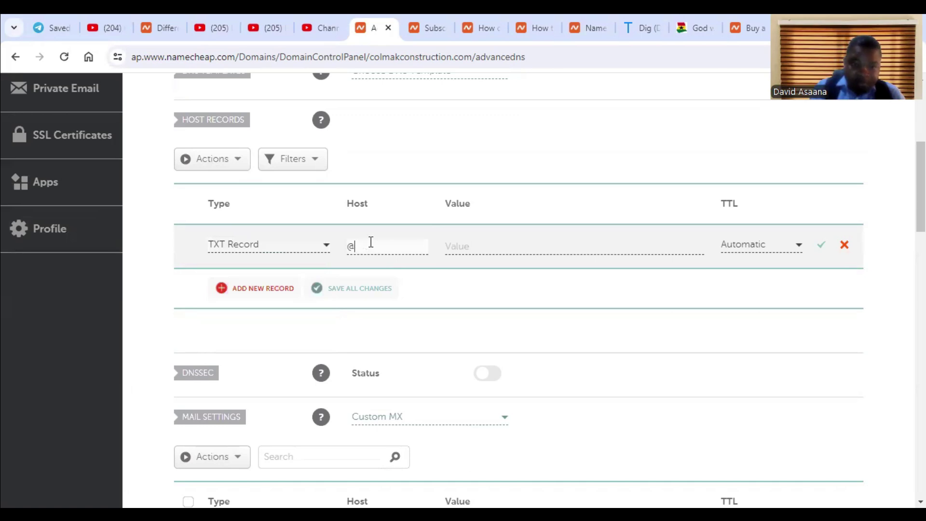
pyautogui.click(467, 245)
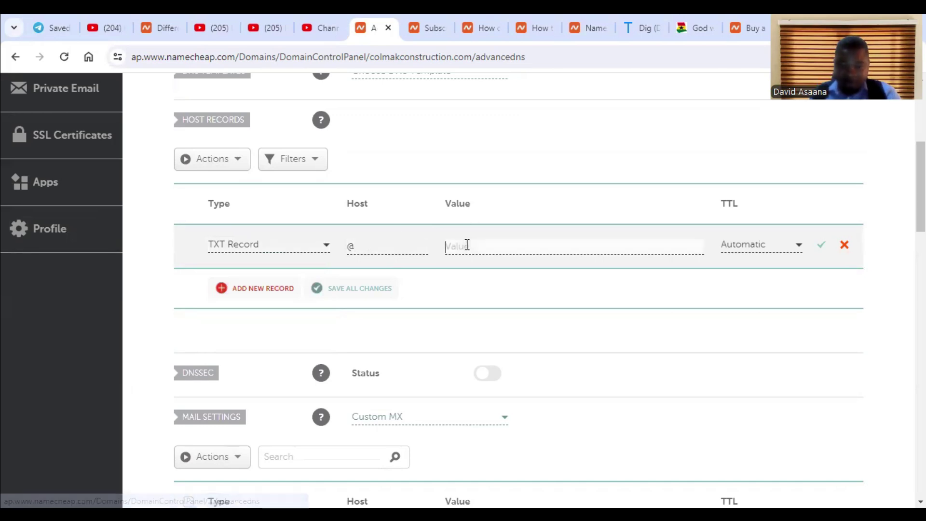
pyautogui.rightClick(467, 248)
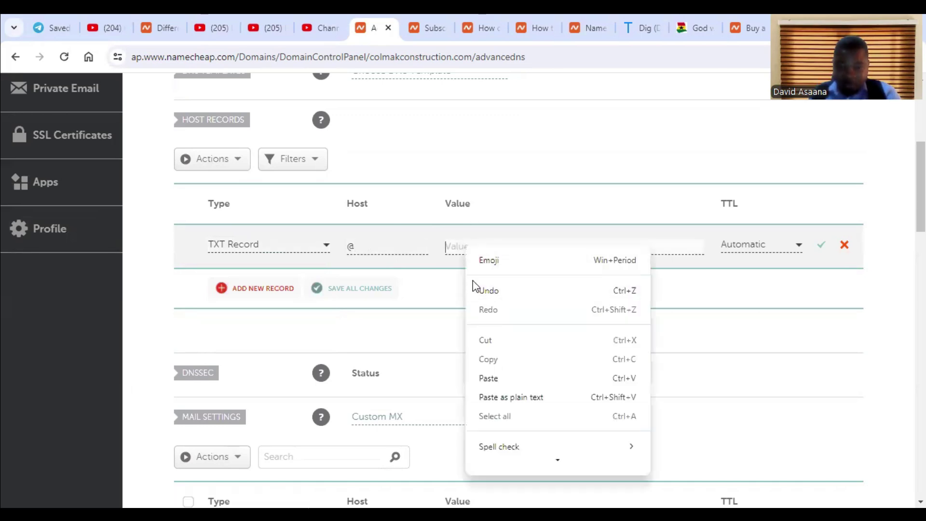
pyautogui.click(503, 382)
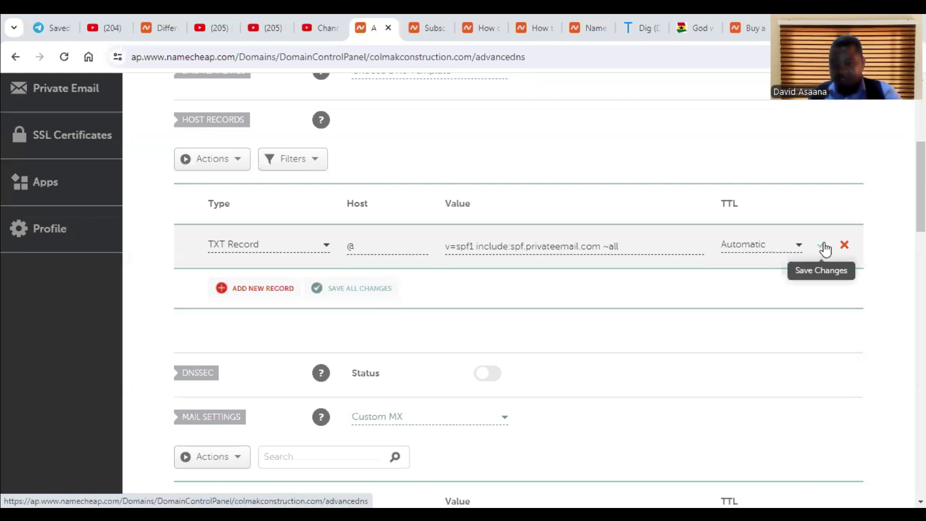
pyautogui.click(359, 291)
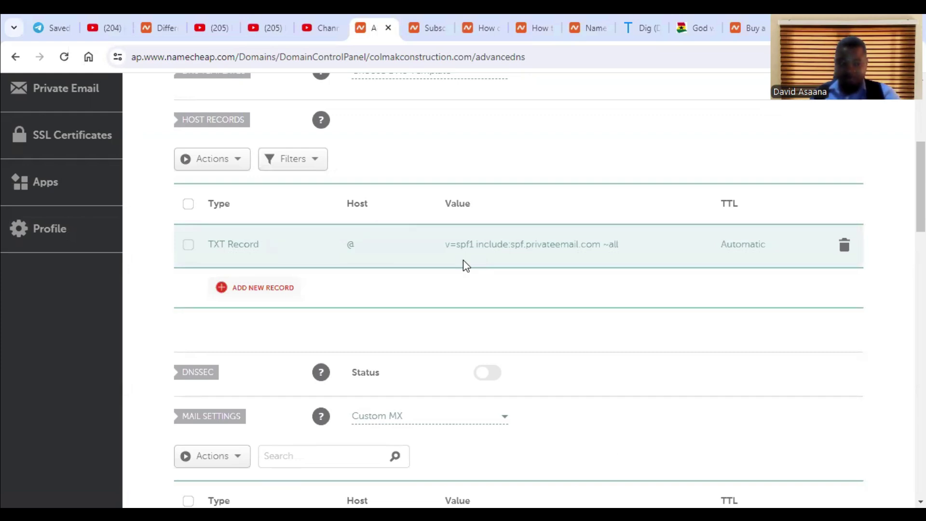
# Check the saved TXT and two MX records, then return to the Private Email subscription page
pyautogui.scroll(2, 464, 260)
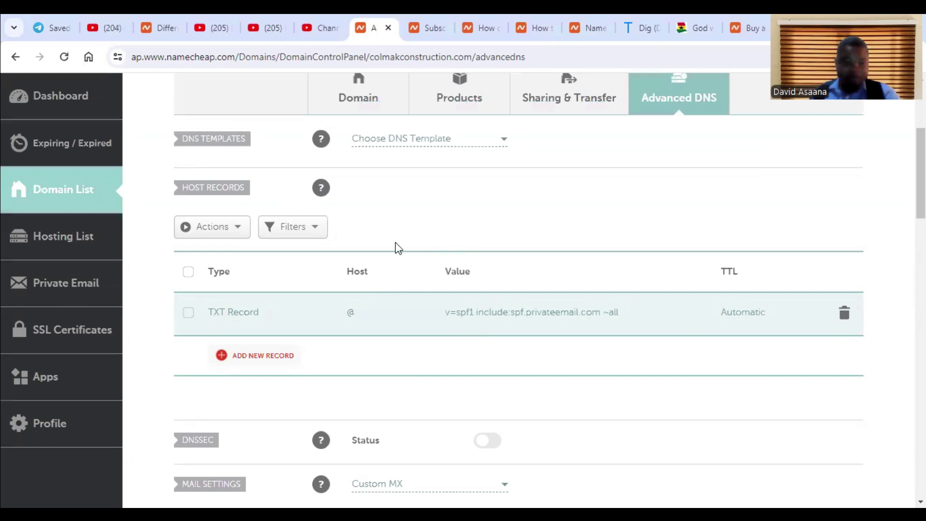
pyautogui.scroll(-5, 352, 234)
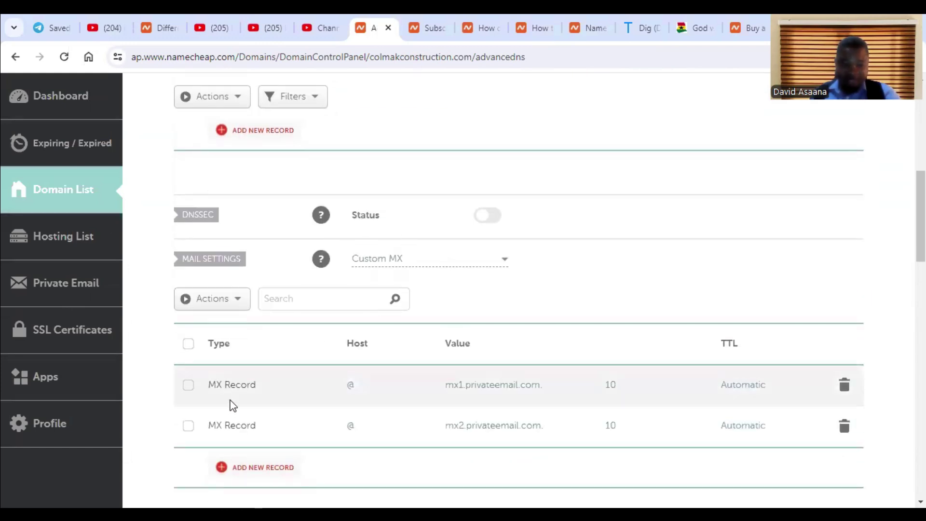
pyautogui.scroll(6, 285, 374)
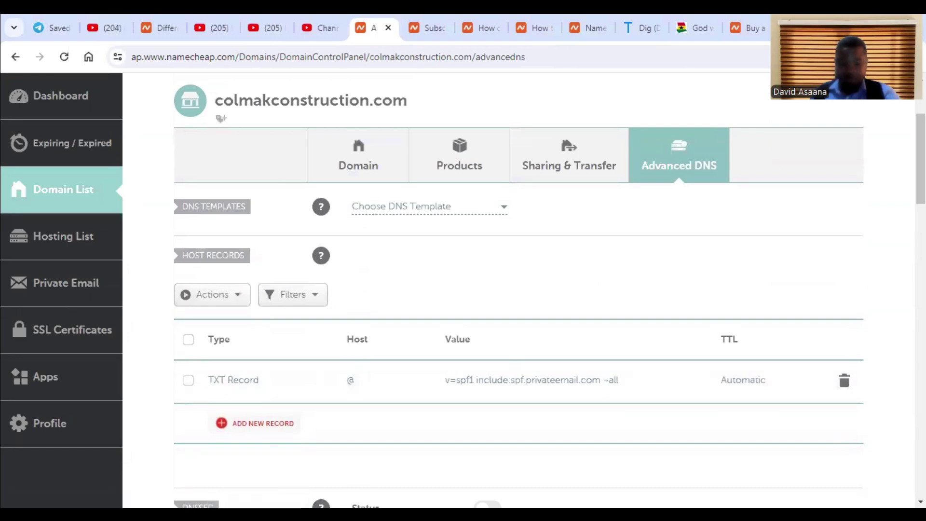
pyautogui.hotkey('ctrl', 'Tab')
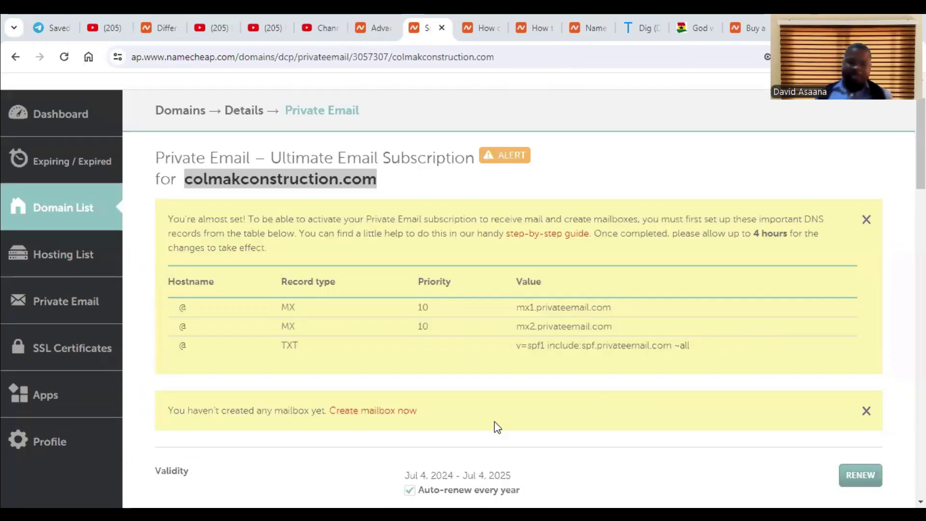
# Start a new mailbox and enter its mailbox name, correcting the pasted text
pyautogui.click(382, 414)
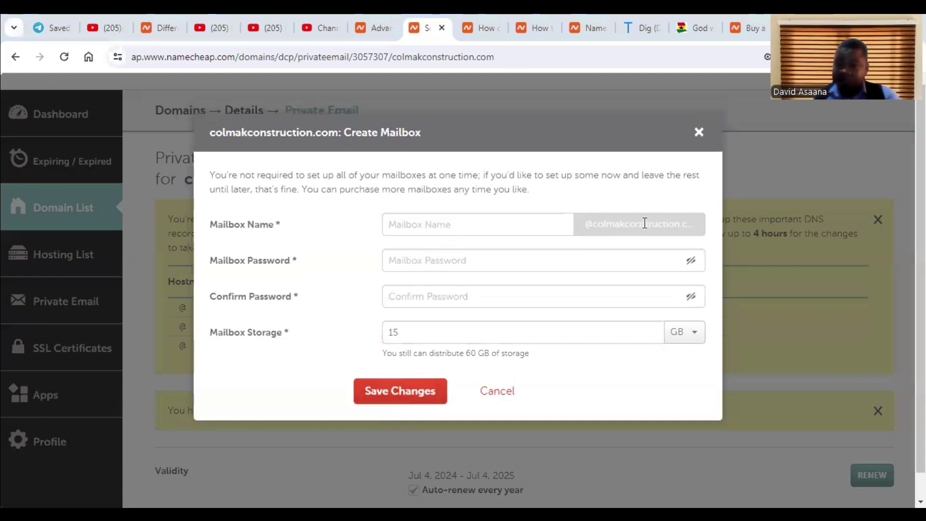
pyautogui.click(480, 227)
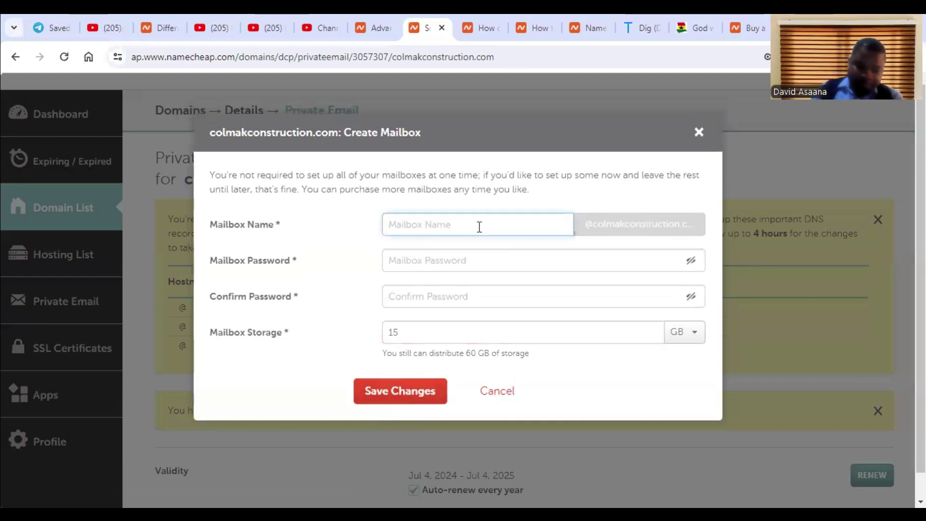
pyautogui.hotkey('ctrl', 'v')
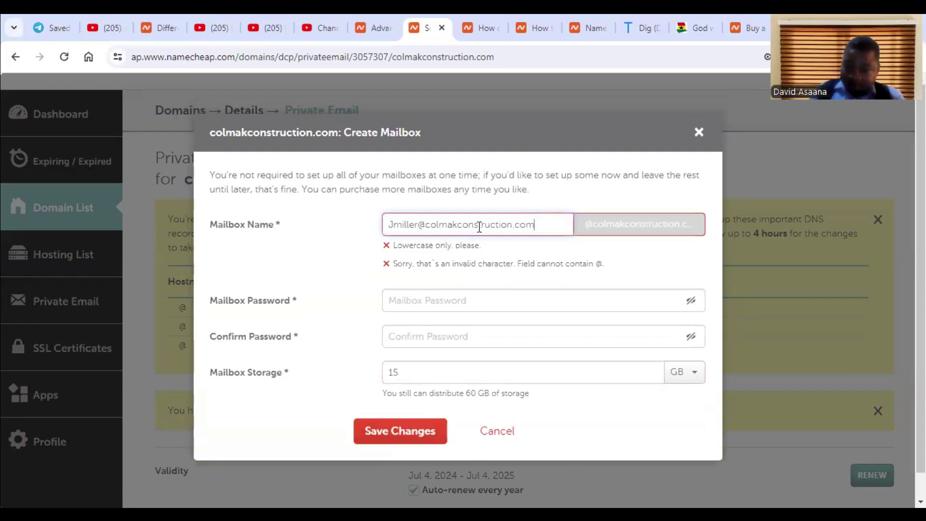
pyautogui.press('BackSpace')
pyautogui.press('BackSpace')
pyautogui.press('BackSpace')
pyautogui.press('BackSpace')
pyautogui.press('BackSpace')
pyautogui.press('BackSpace')
pyautogui.press('BackSpace')
pyautogui.press('BackSpace')
pyautogui.press('BackSpace')
pyautogui.press('BackSpace')
pyautogui.press('BackSpace')
pyautogui.press('BackSpace')
pyautogui.press('BackSpace')
pyautogui.press('BackSpace')
pyautogui.press('BackSpace')
pyautogui.press('BackSpace')
pyautogui.press('BackSpace')
pyautogui.press('BackSpace')
pyautogui.press('BackSpace')
pyautogui.press('BackSpace')
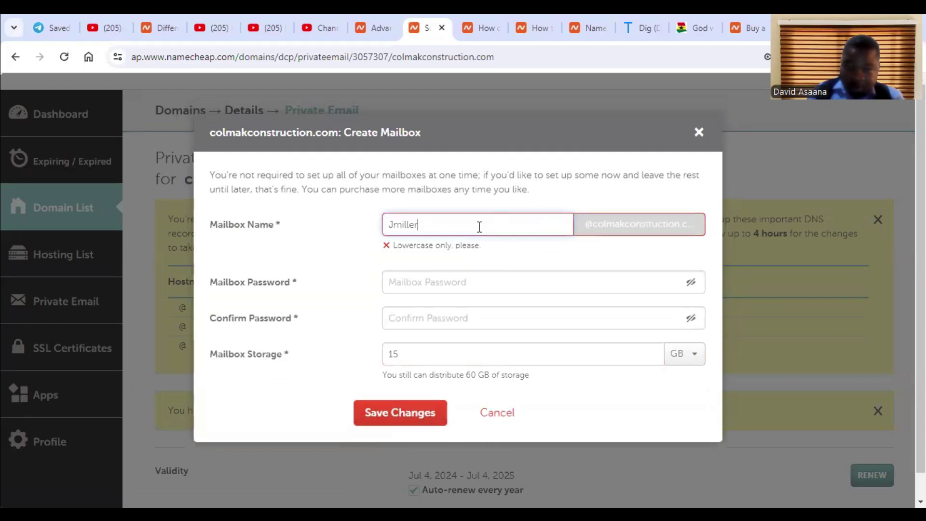
pyautogui.press('BackSpace')
pyautogui.write('r')
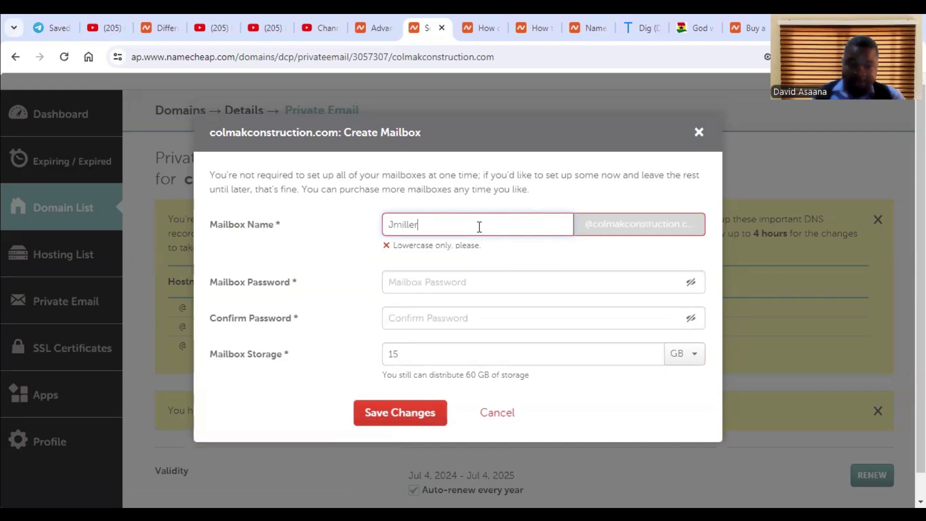
pyautogui.click(392, 224)
pyautogui.press('BackSpace')
pyautogui.write('j')
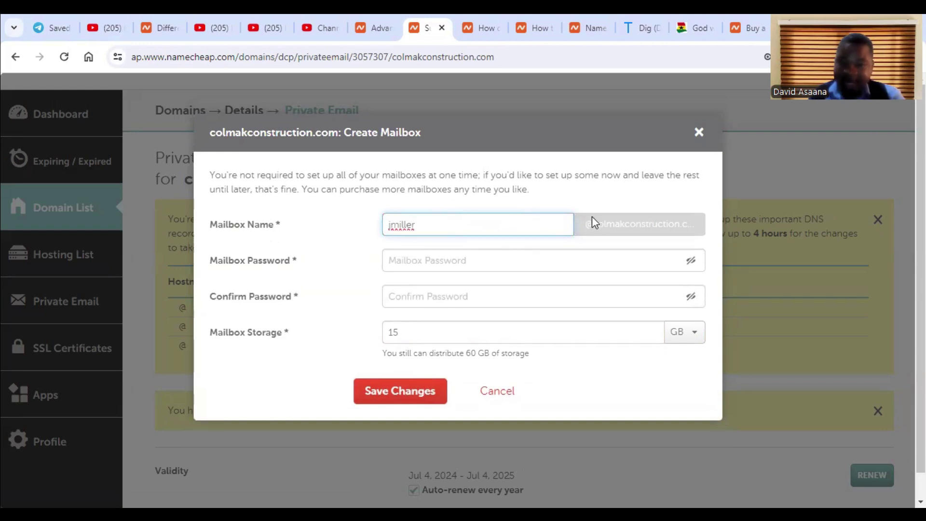
# Enter the mailbox password, copy the mailbox name, and save the mailbox with 15 GB storage
pyautogui.click(422, 259)
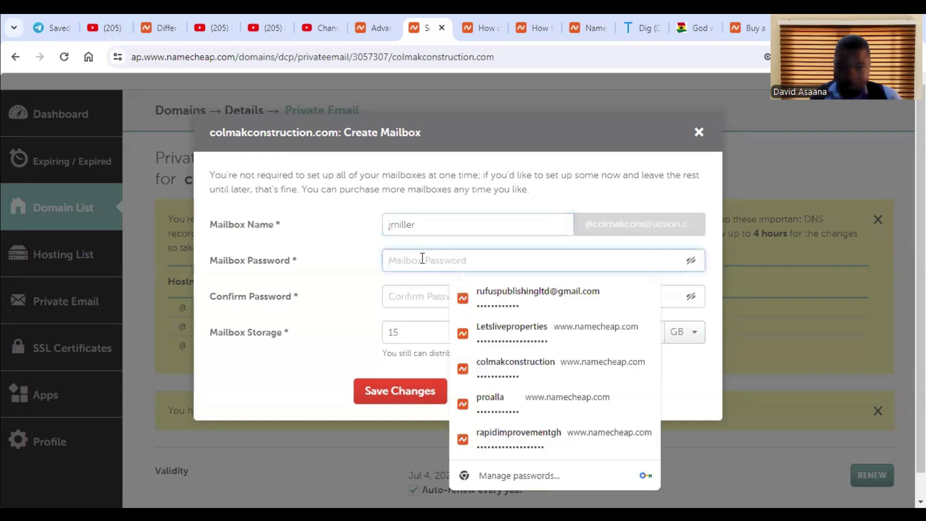
pyautogui.doubleClick(398, 222)
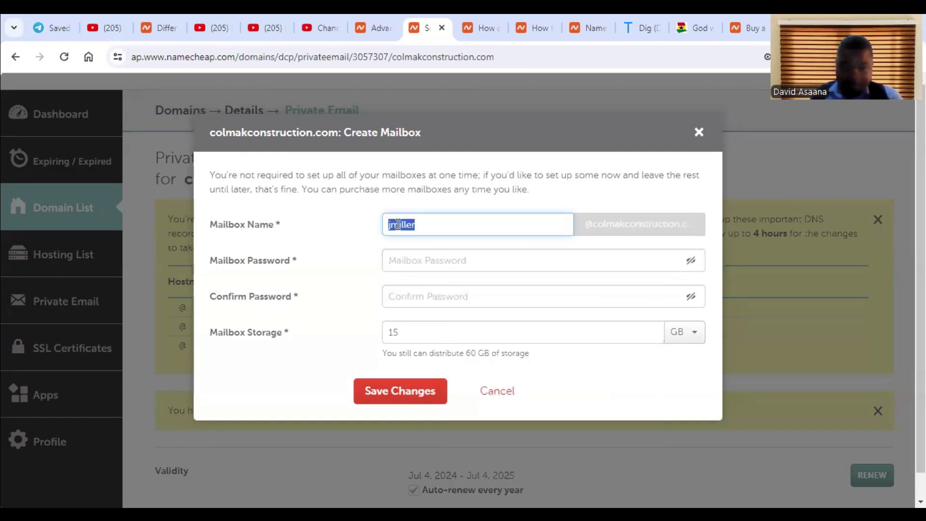
pyautogui.rightClick(398, 225)
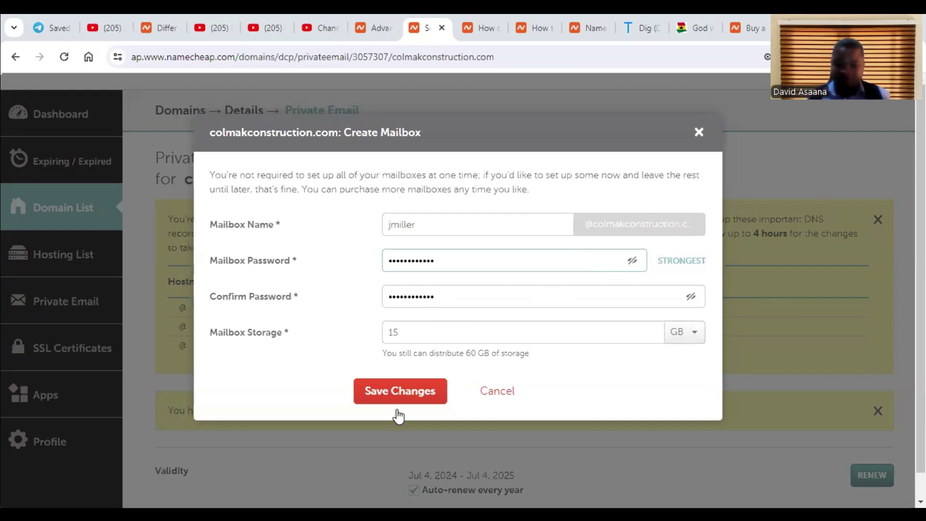
pyautogui.click(422, 395)
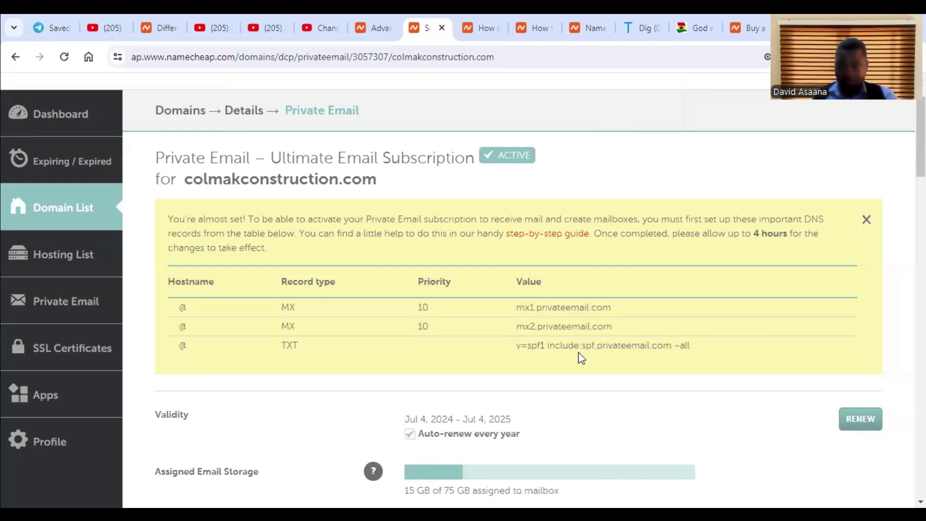
# Open the new mailbox's webmail from its EDIT STORAGE menu in a new tab and switch to it
pyautogui.scroll(-1, 577, 350)
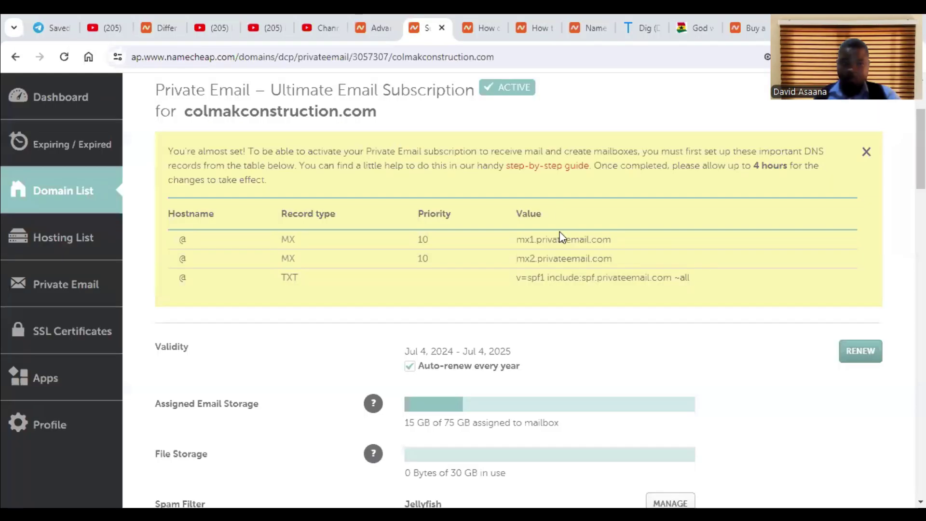
pyautogui.scroll(-6, 506, 304)
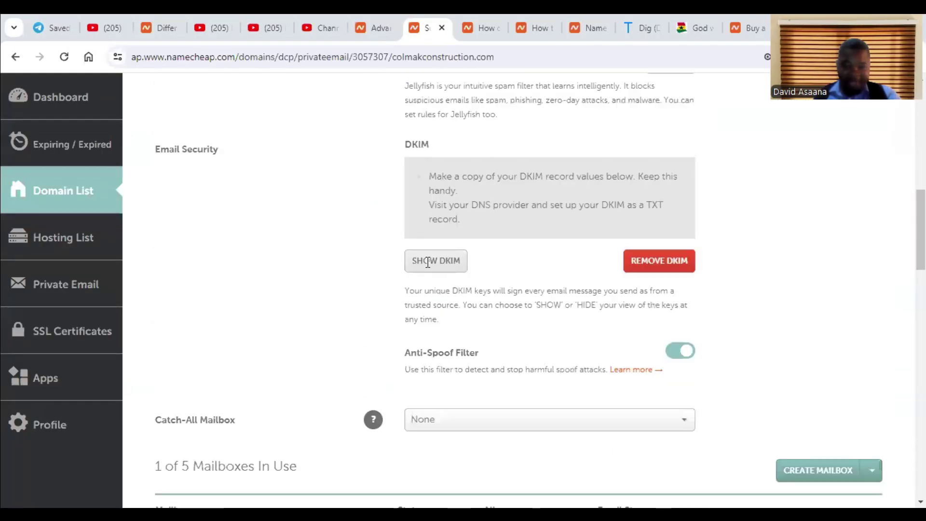
pyautogui.scroll(-6, 428, 262)
pyautogui.scroll(2, 530, 296)
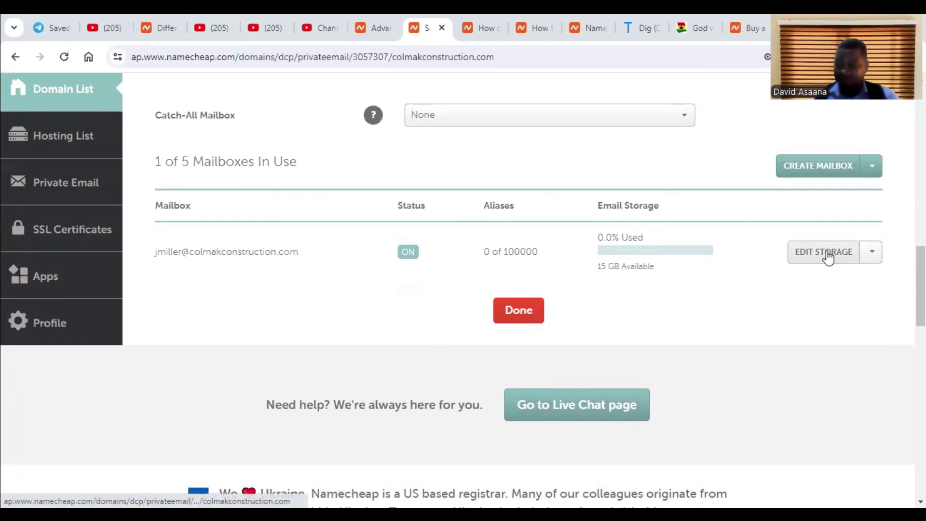
pyautogui.click(873, 256)
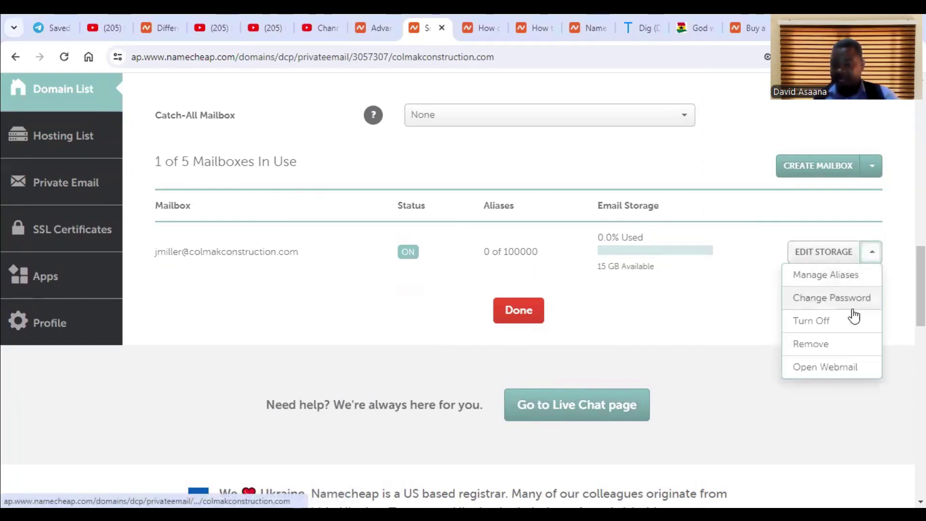
pyautogui.rightClick(832, 374)
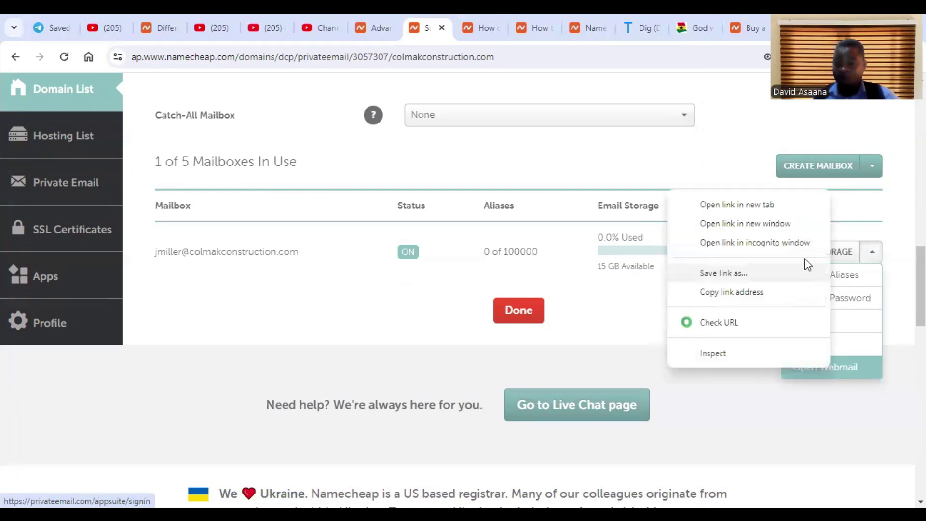
pyautogui.click(767, 211)
pyautogui.click(444, 21)
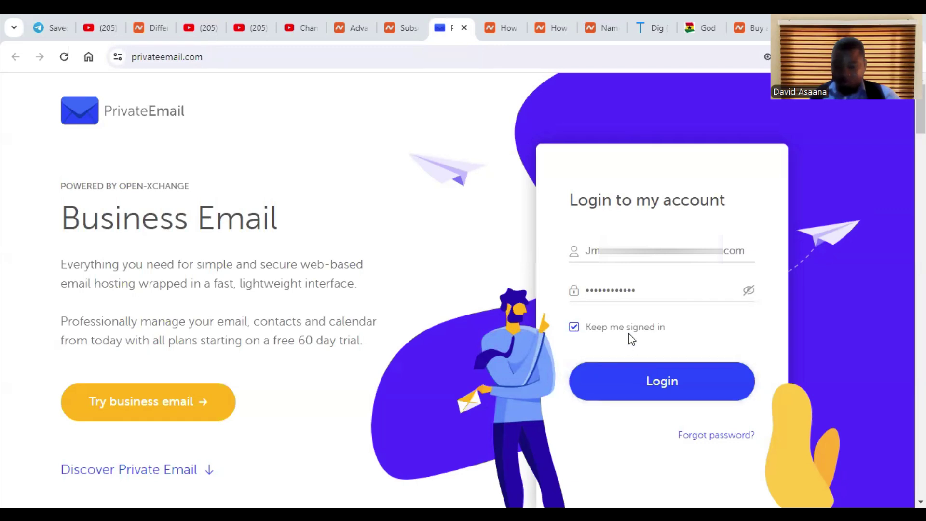
# Sign in to the mailbox, save the password in Chrome, and close the What's new notice
pyautogui.click(655, 386)
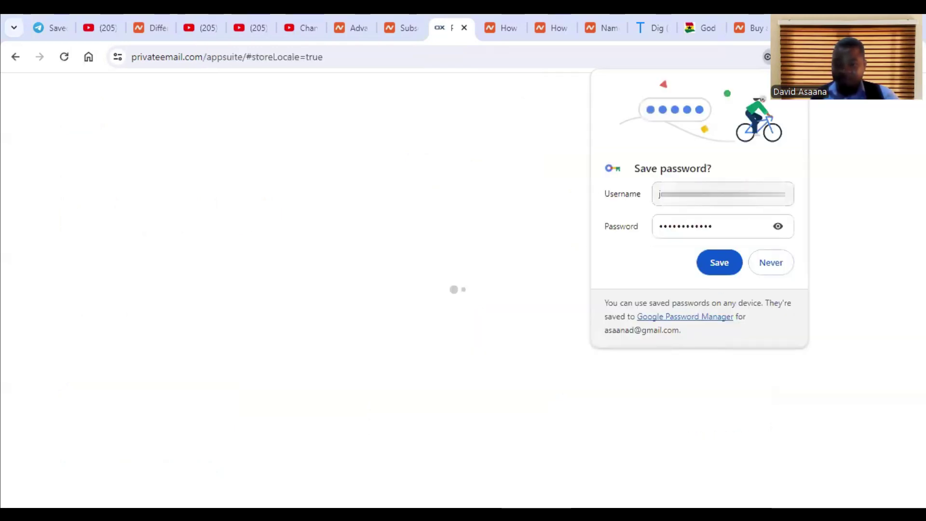
pyautogui.click(720, 262)
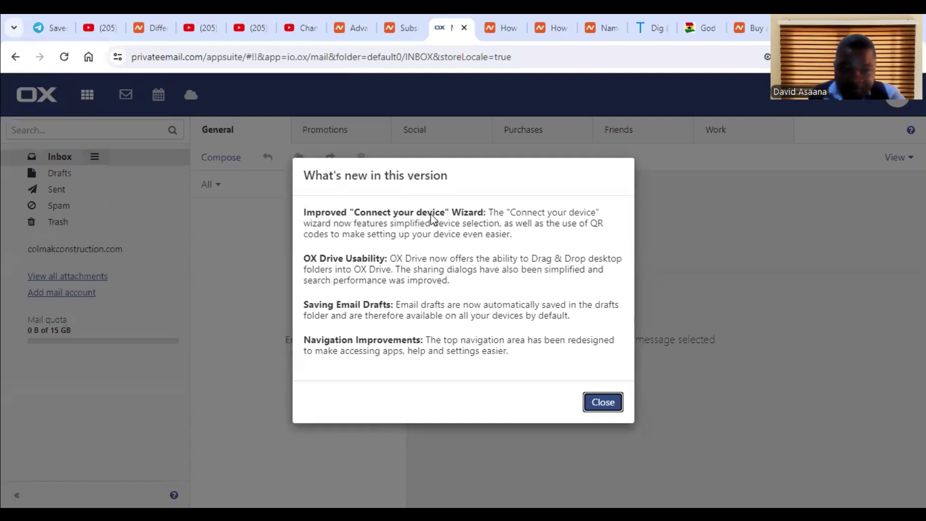
pyautogui.click(605, 404)
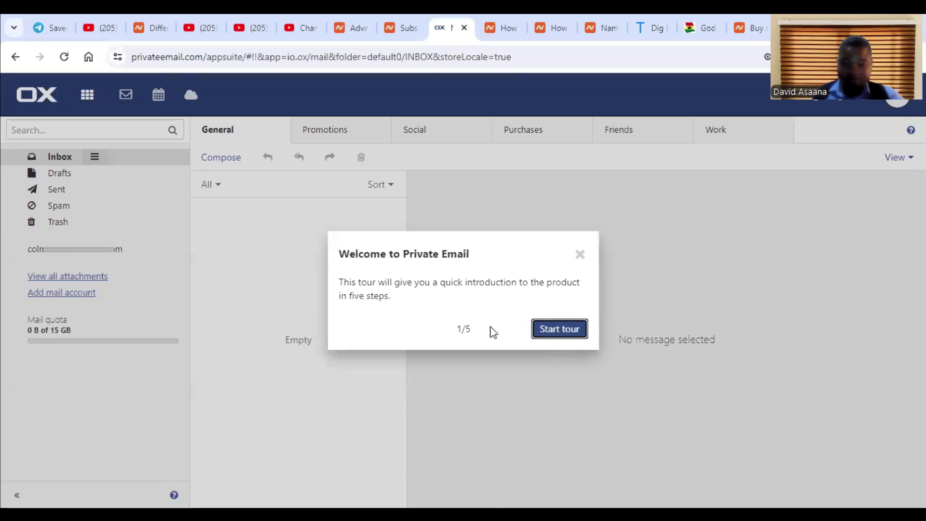
# Go through the introductory tour step by step and finish it
pyautogui.click(546, 330)
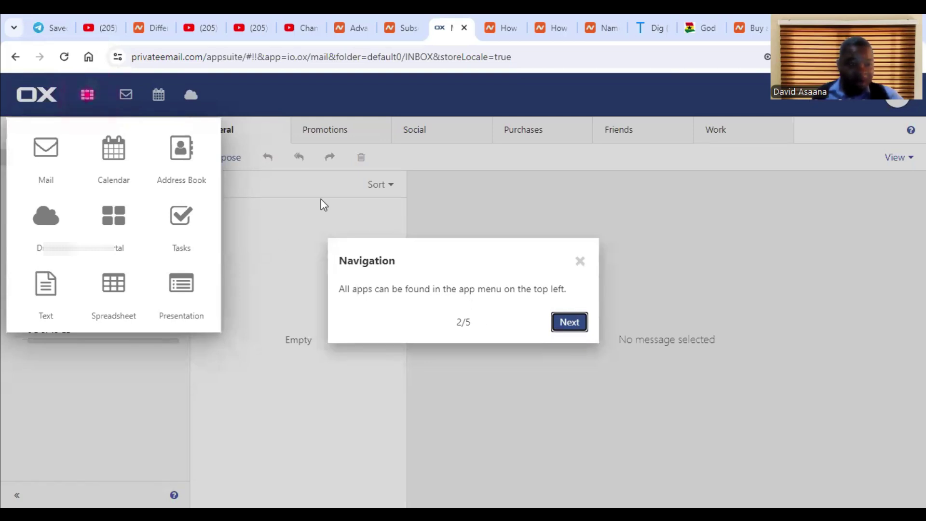
pyautogui.click(565, 323)
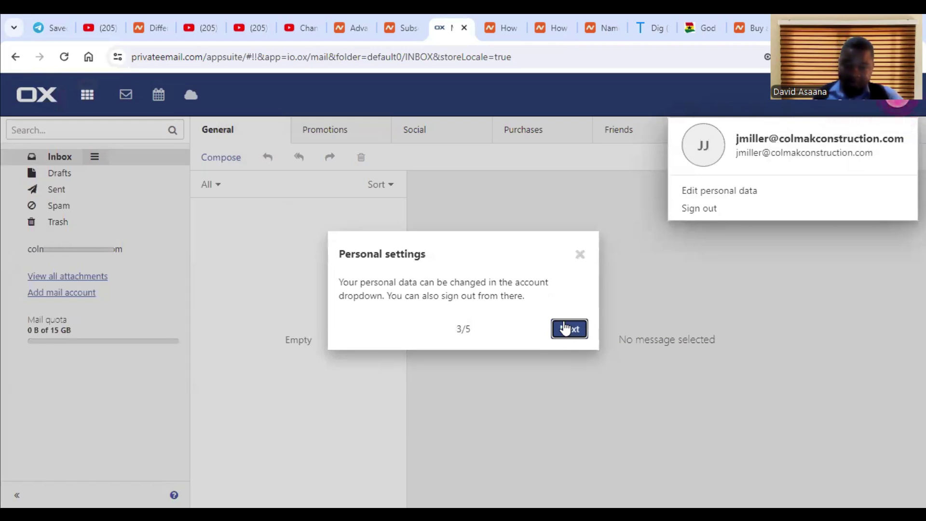
pyautogui.click(566, 329)
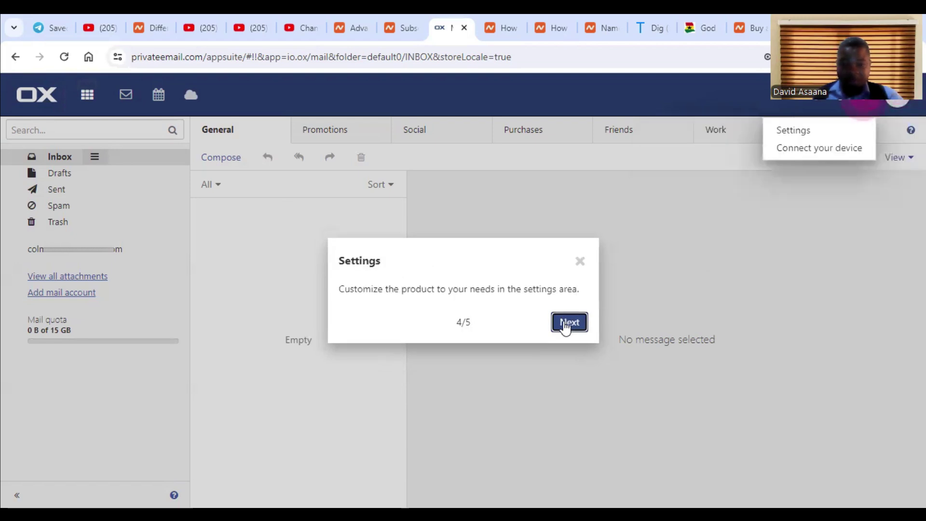
pyautogui.click(565, 328)
pyautogui.click(565, 328)
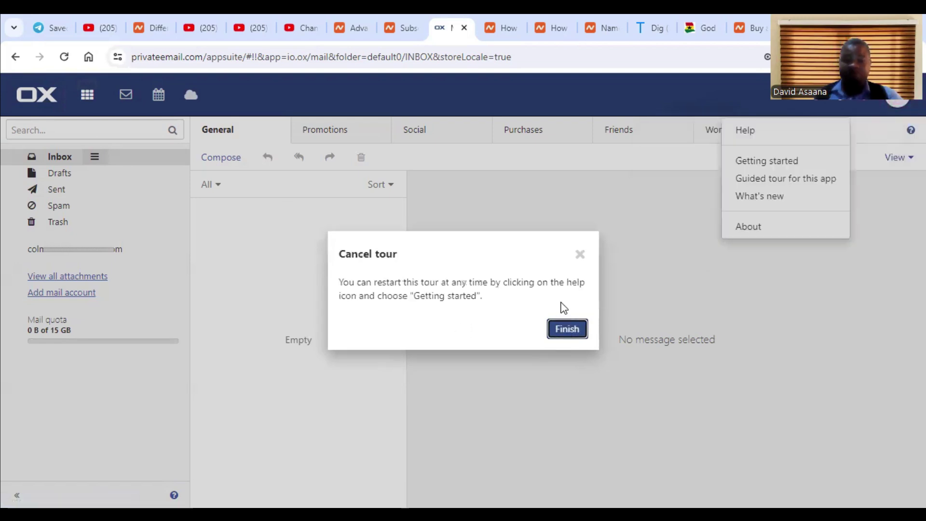
pyautogui.click(563, 333)
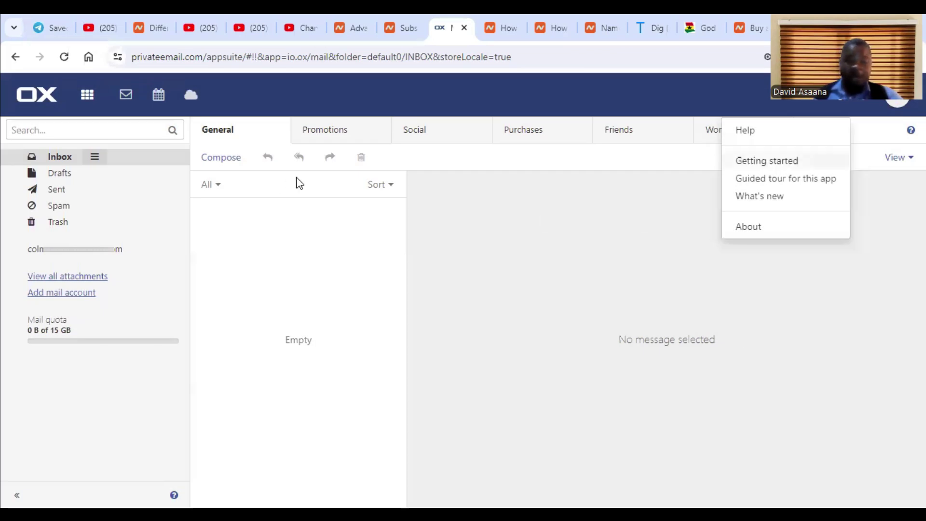
# Compose and send 'This is a test' to the Gmail address, then switch to the Gmail tab
pyautogui.click(61, 193)
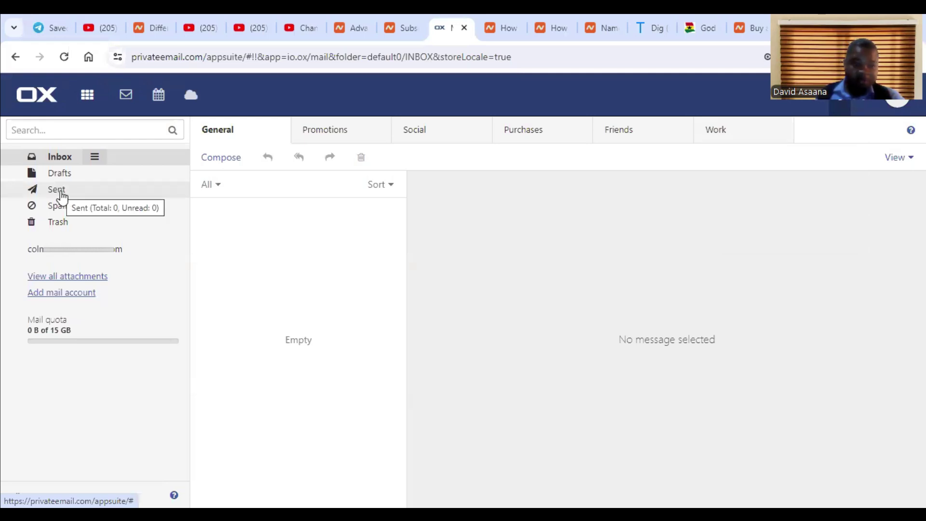
pyautogui.click(221, 157)
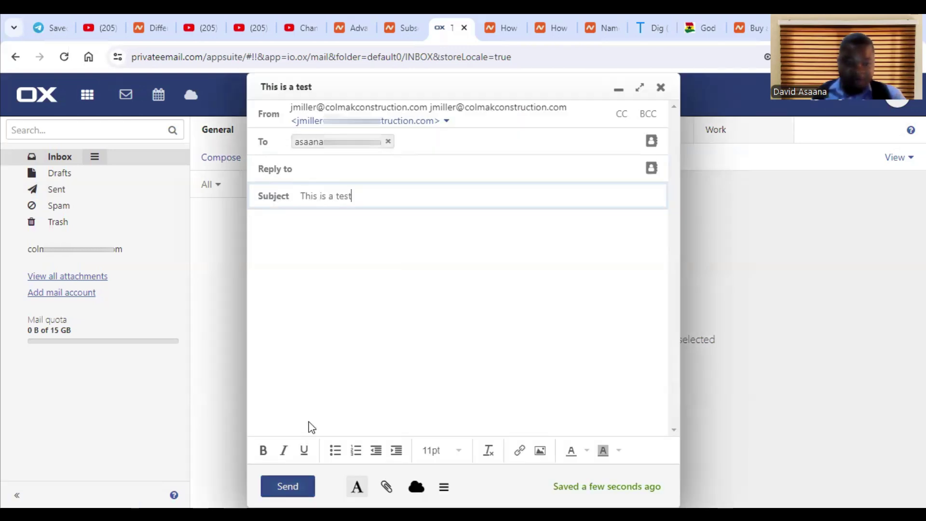
pyautogui.click(371, 208)
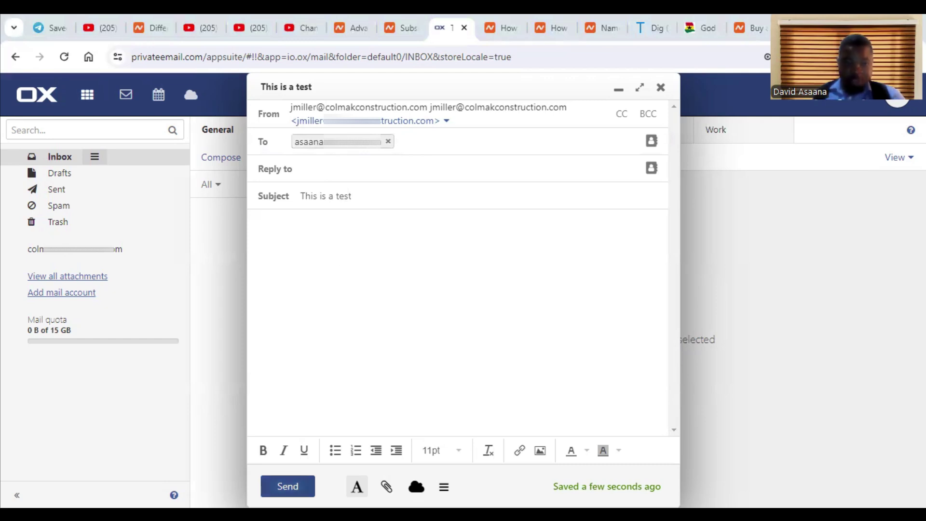
pyautogui.click(287, 486)
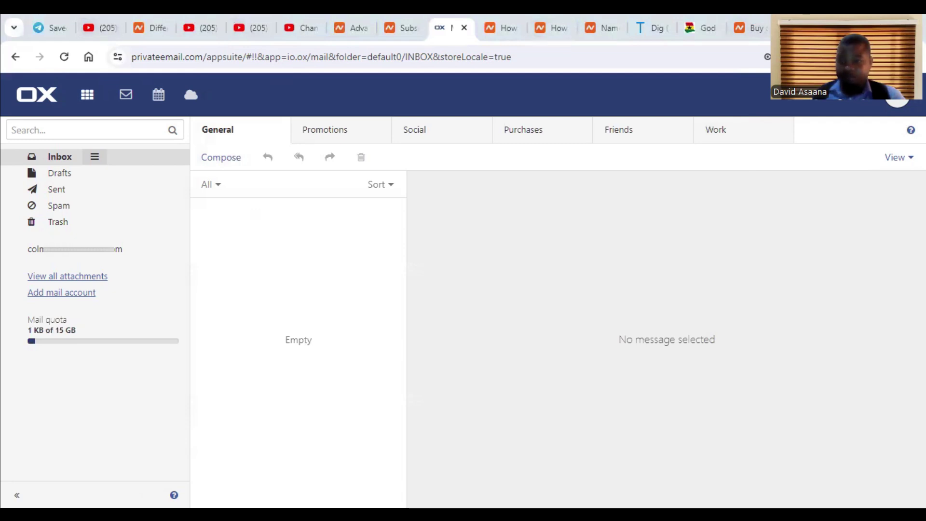
pyautogui.hotkey('ctrl', '9')
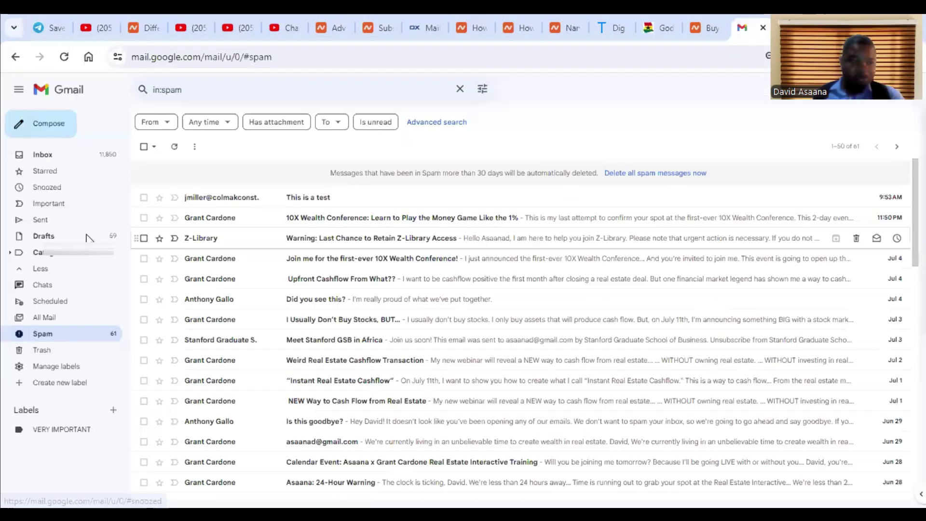
# Open 'This is a test' in Gmail's Spam folder, reply 'Ok. Noted', and return to OX Mail
pyautogui.click(57, 157)
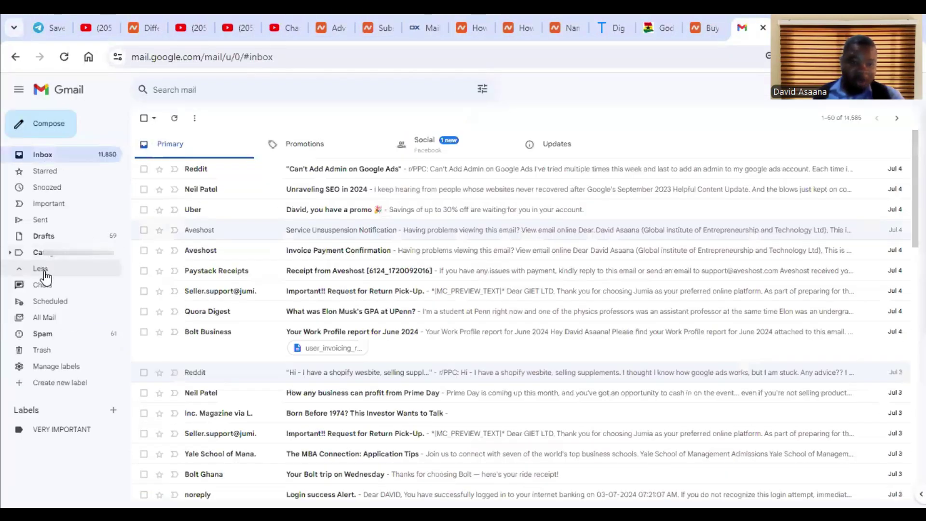
pyautogui.click(57, 338)
pyautogui.click(341, 197)
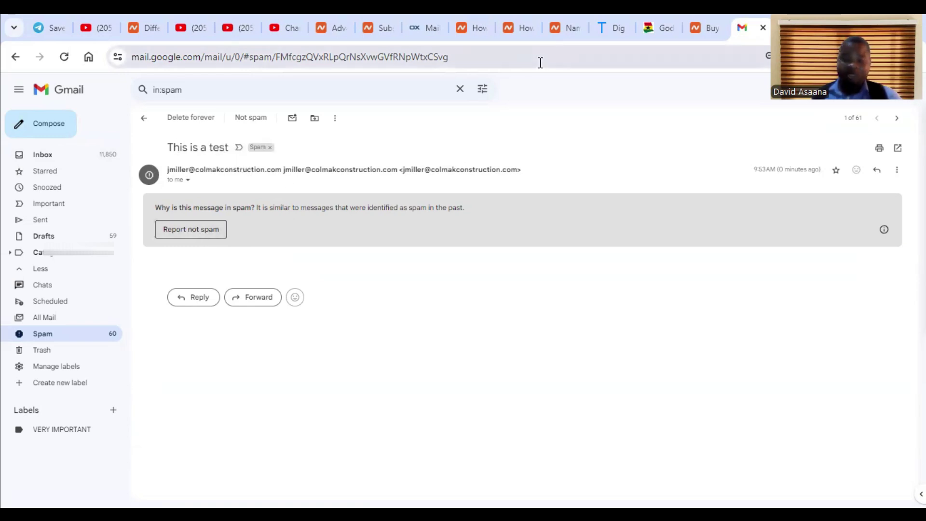
pyautogui.click(205, 300)
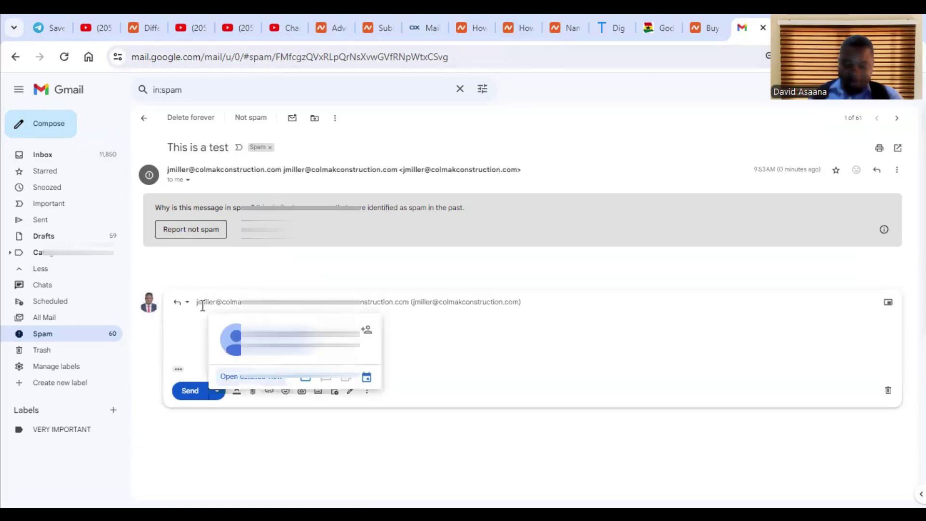
pyautogui.moveTo(202, 306)
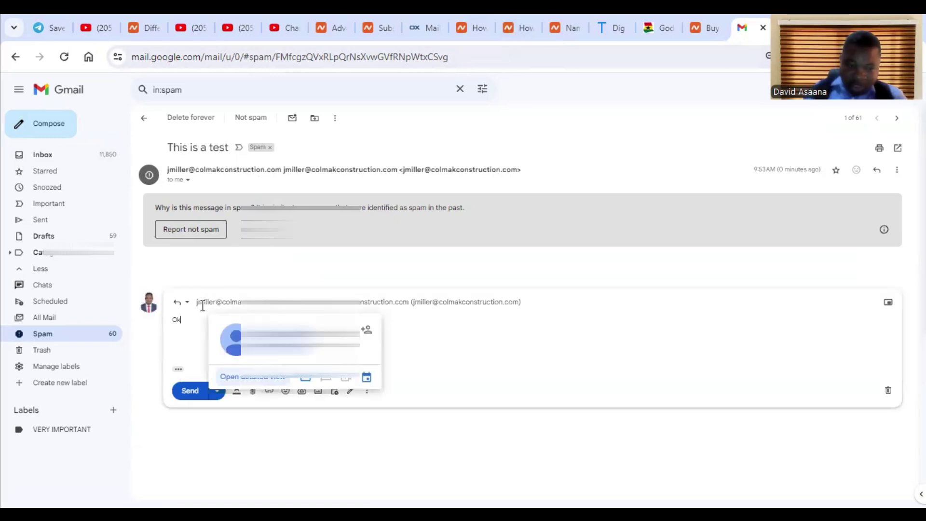
pyautogui.write('Ok. ')
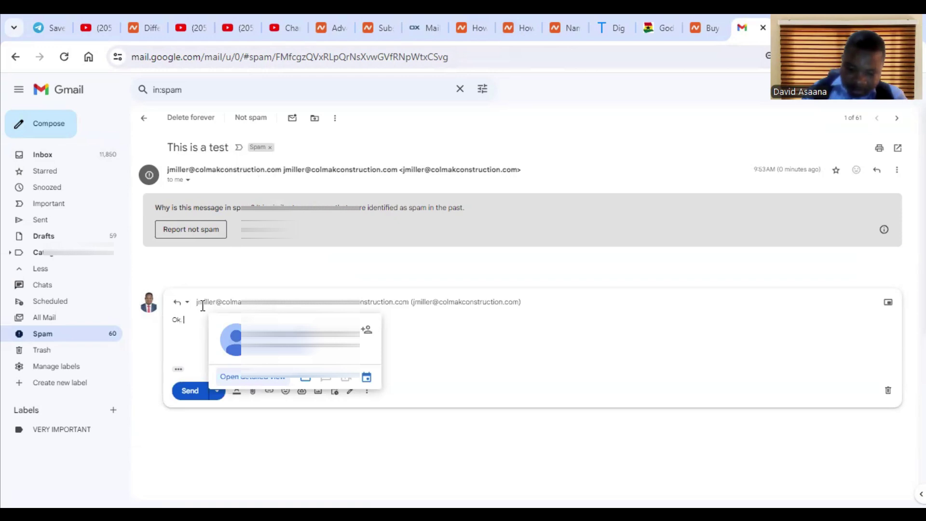
pyautogui.write('Noted')
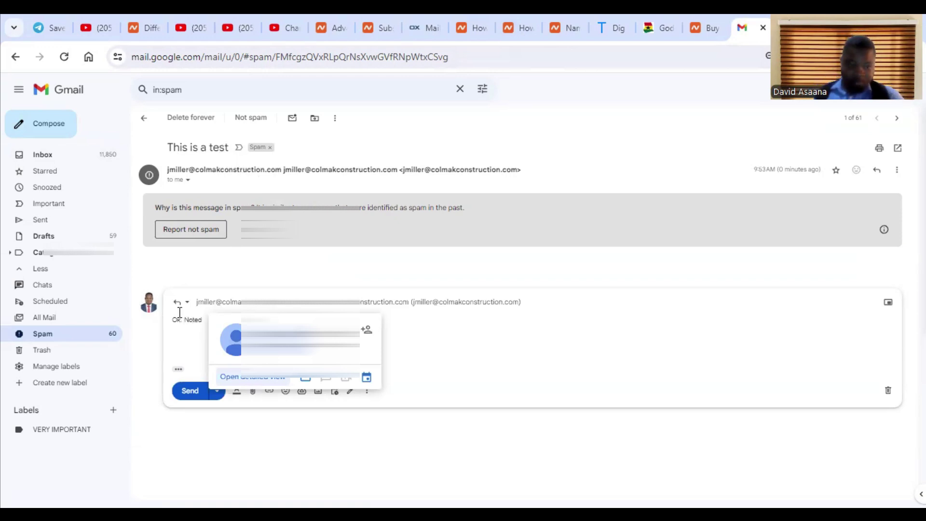
pyautogui.click(196, 394)
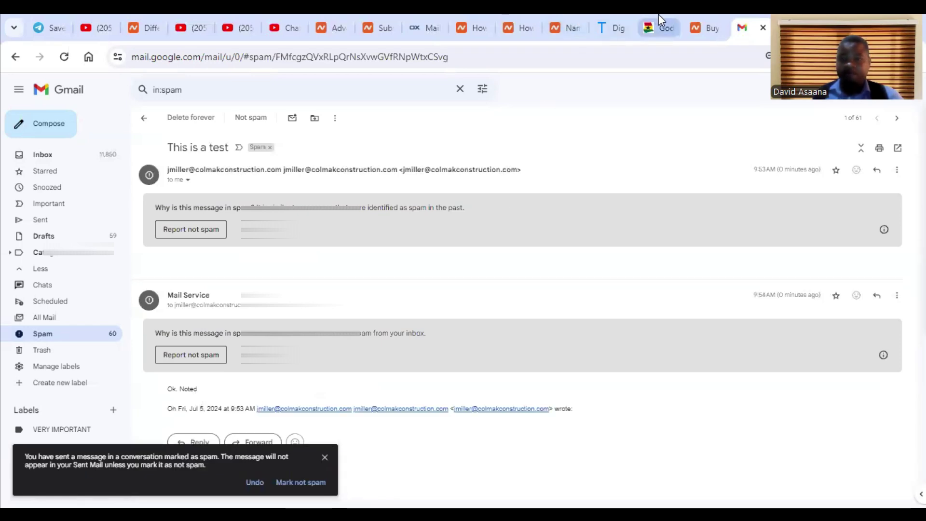
pyautogui.click(697, 22)
pyautogui.click(424, 27)
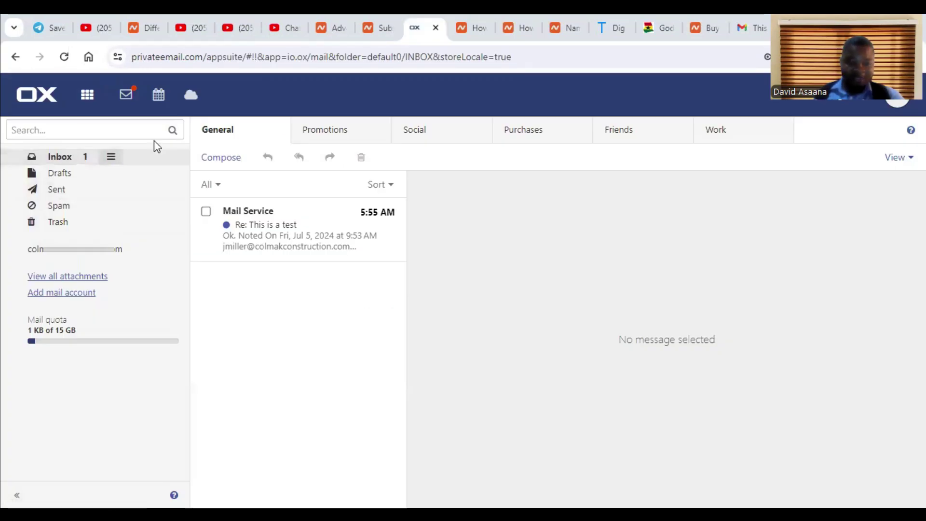